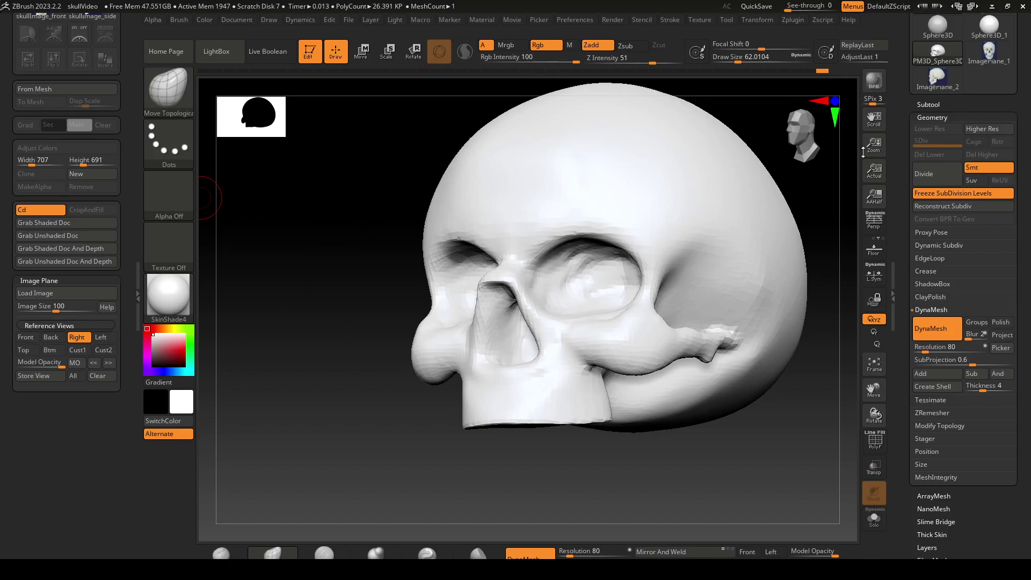
# Append a Sphere3D_1 to the skull as a new subtool and make it the active subtool.
pyautogui.click(951, 117)
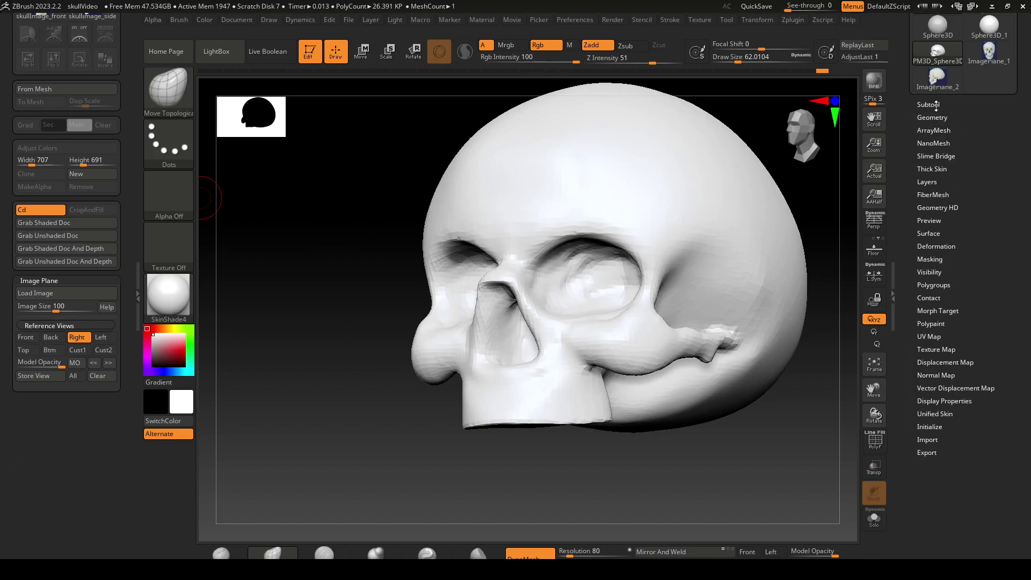
pyautogui.click(937, 105)
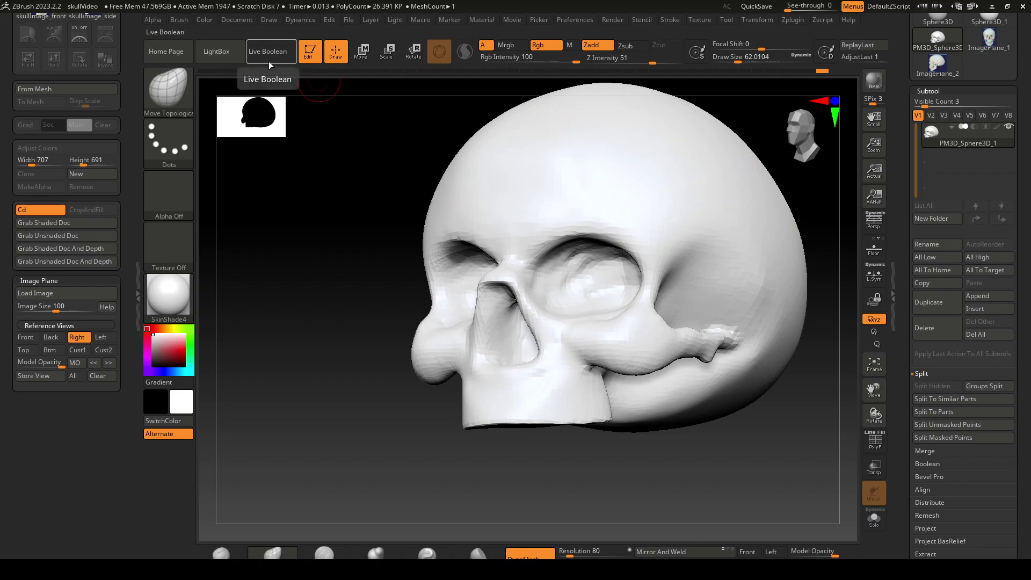
pyautogui.press('ctrl')
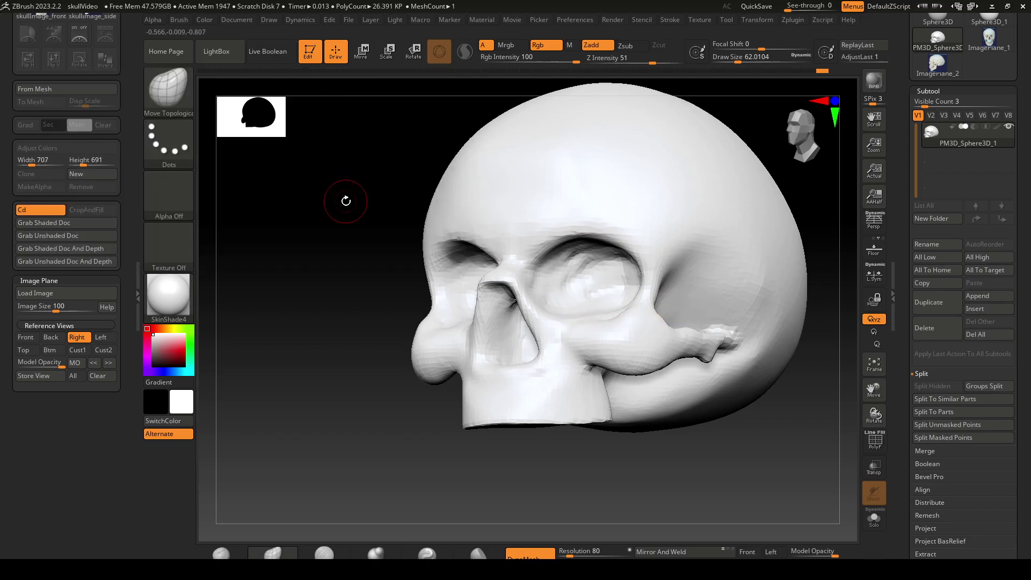
pyautogui.moveTo(346, 201); pyautogui.dragTo(361, 140)
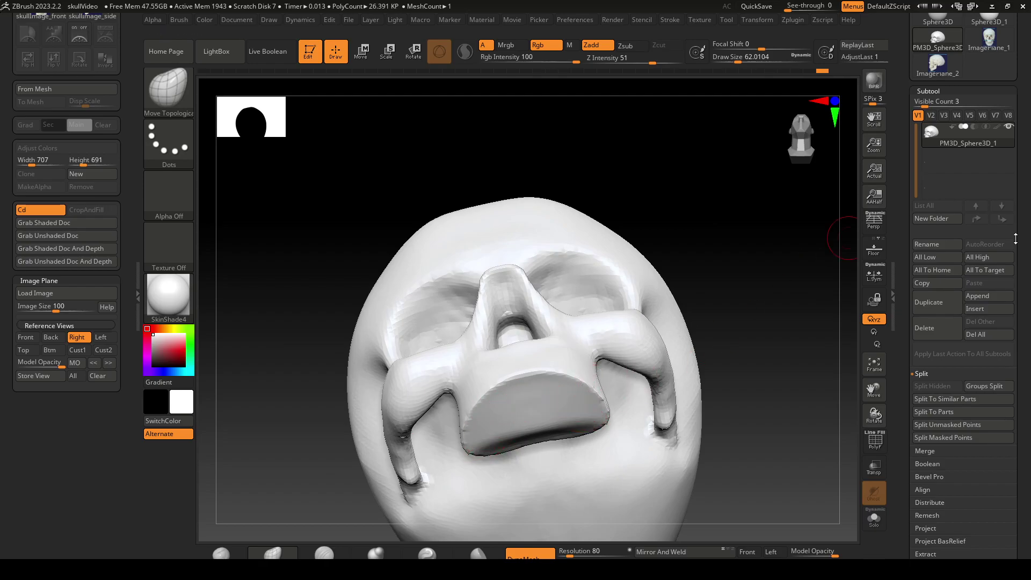
pyautogui.click(986, 297)
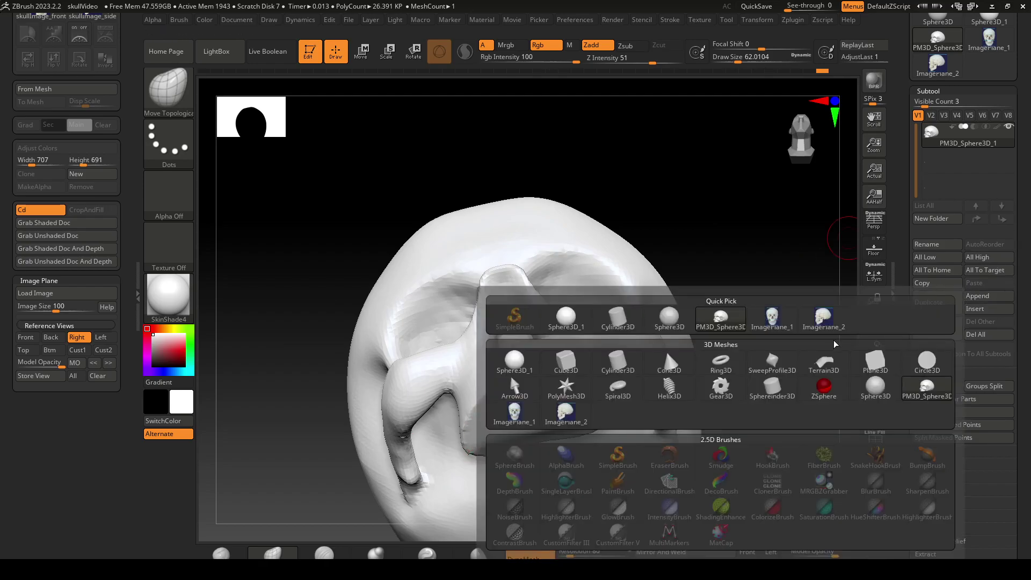
pyautogui.click(566, 317)
pyautogui.keyDown('shift'); pyautogui.moveTo(763, 280); pyautogui.dragTo(795, 220); pyautogui.keyUp('shift')
pyautogui.click(938, 164)
# Scale the sphere down and move it beneath the upper jaw, centred in the flat underside of the palate.
pyautogui.click(362, 51)
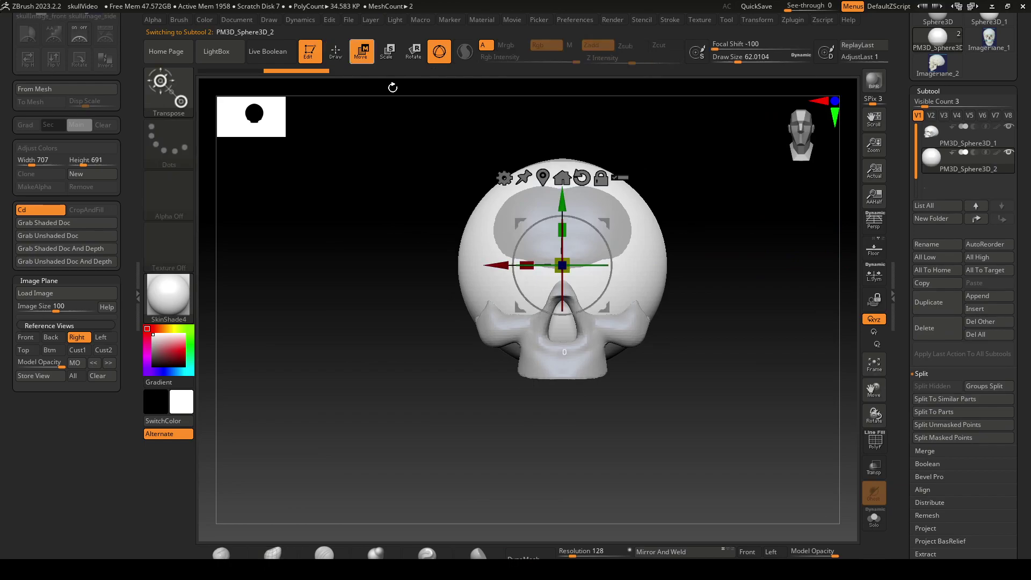
pyautogui.moveTo(561, 266); pyautogui.dragTo(532, 344)
pyautogui.moveTo(672, 409); pyautogui.dragTo(672, 317)
pyautogui.moveTo(562, 276); pyautogui.dragTo(562, 206)
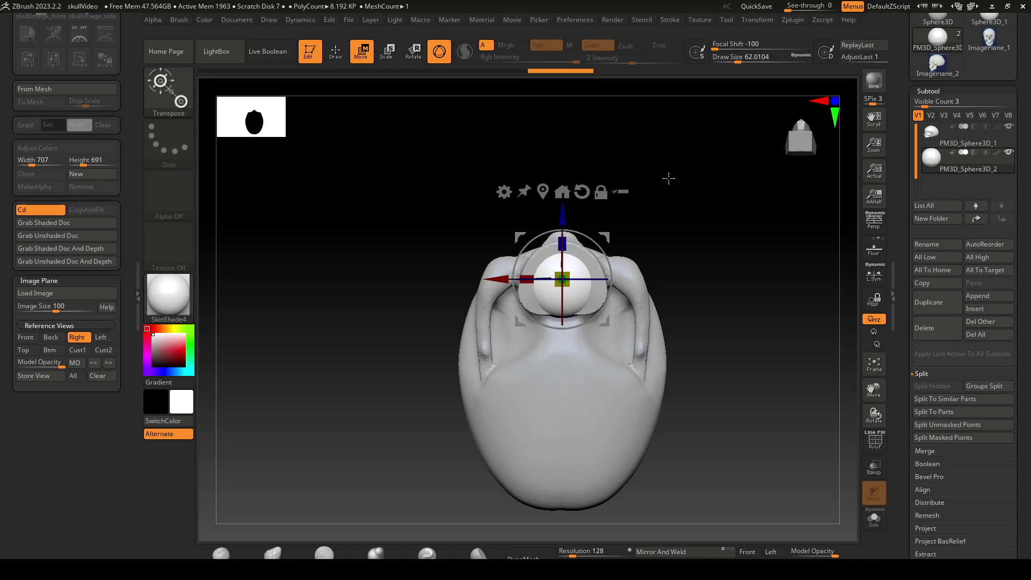
pyautogui.moveTo(677, 266); pyautogui.dragTo(733, 316)
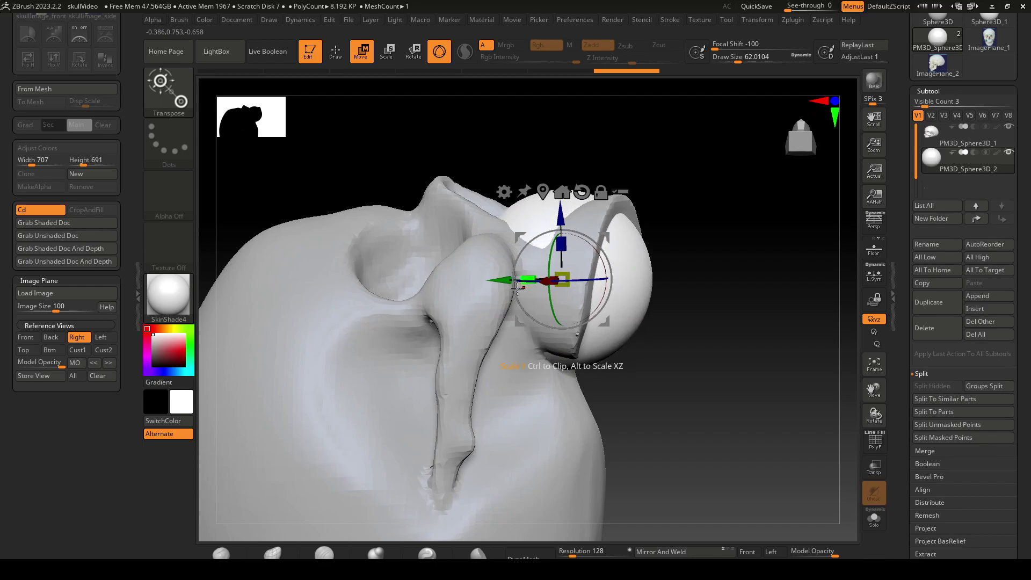
pyautogui.moveTo(502, 281); pyautogui.dragTo(546, 299)
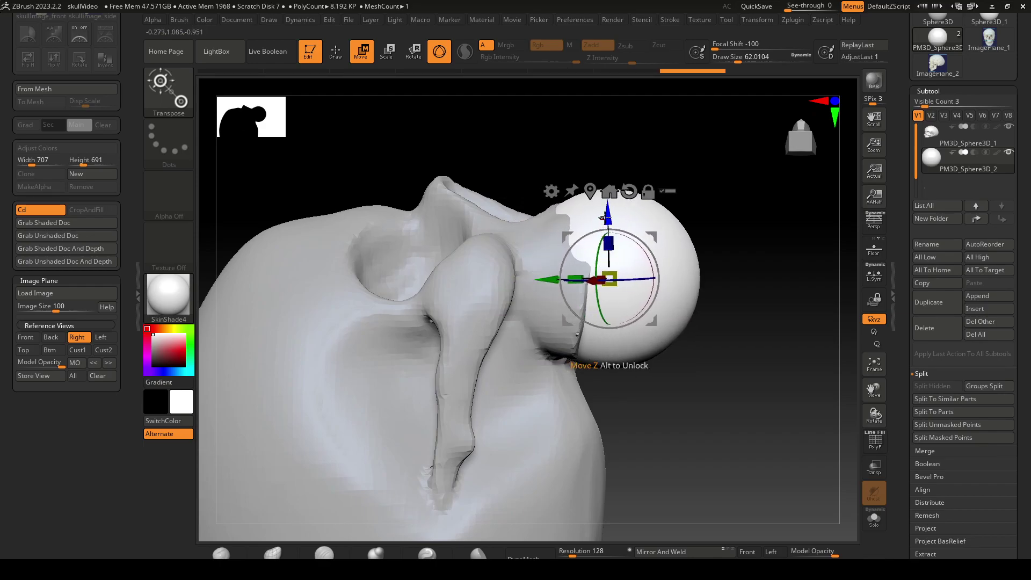
pyautogui.moveTo(603, 220)
pyautogui.mouseDown()
pyautogui.moveTo(602, 258)
pyautogui.moveTo(602, 240)
pyautogui.mouseUp()
# Narrow the sphere to about 0.92 along X and flatten its height to about 0.76 so it fits inside the jaw rim.
pyautogui.moveTo(725, 293); pyautogui.dragTo(581, 302)
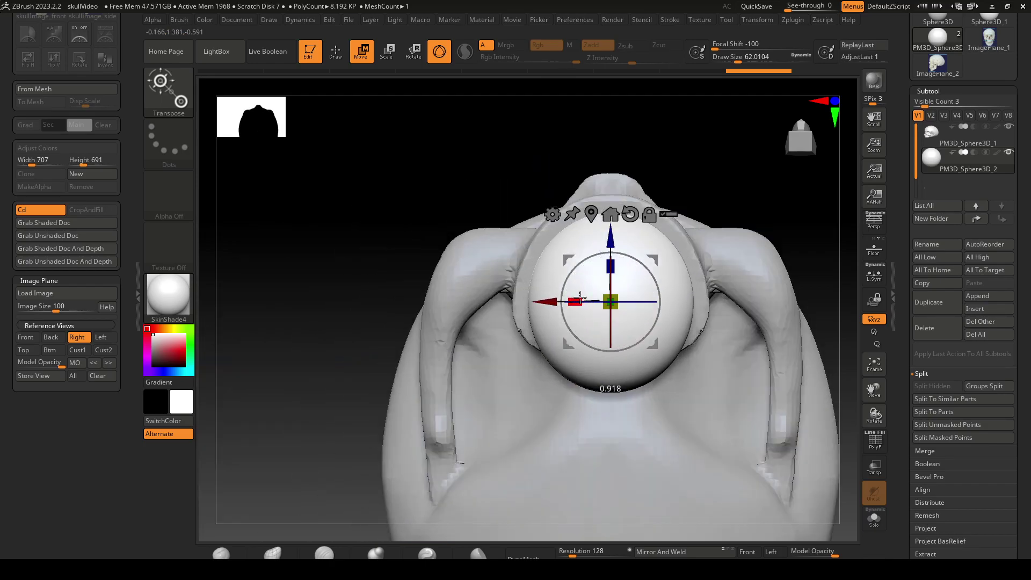
pyautogui.moveTo(777, 185); pyautogui.dragTo(702, 258)
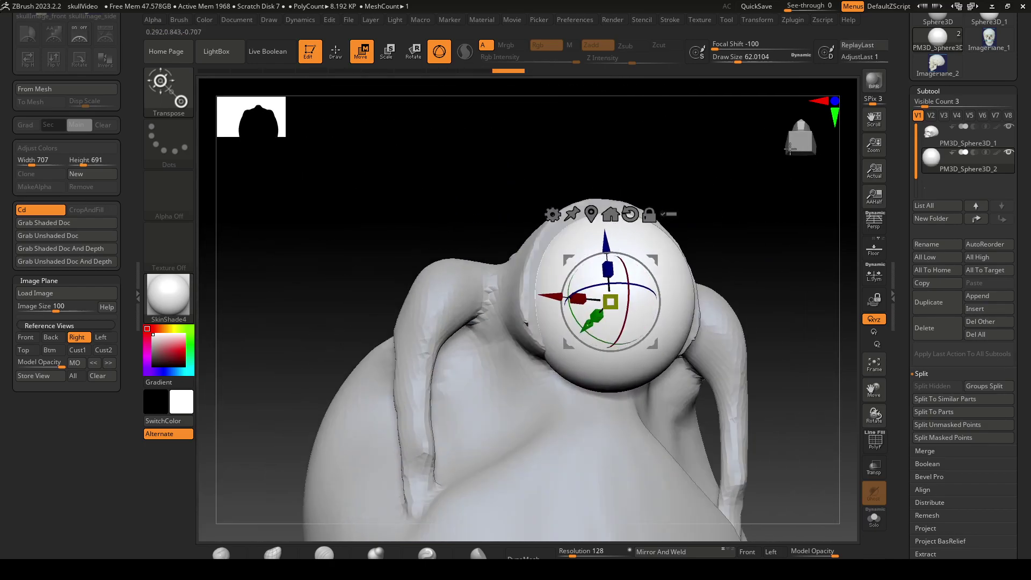
pyautogui.moveTo(746, 206); pyautogui.dragTo(716, 331)
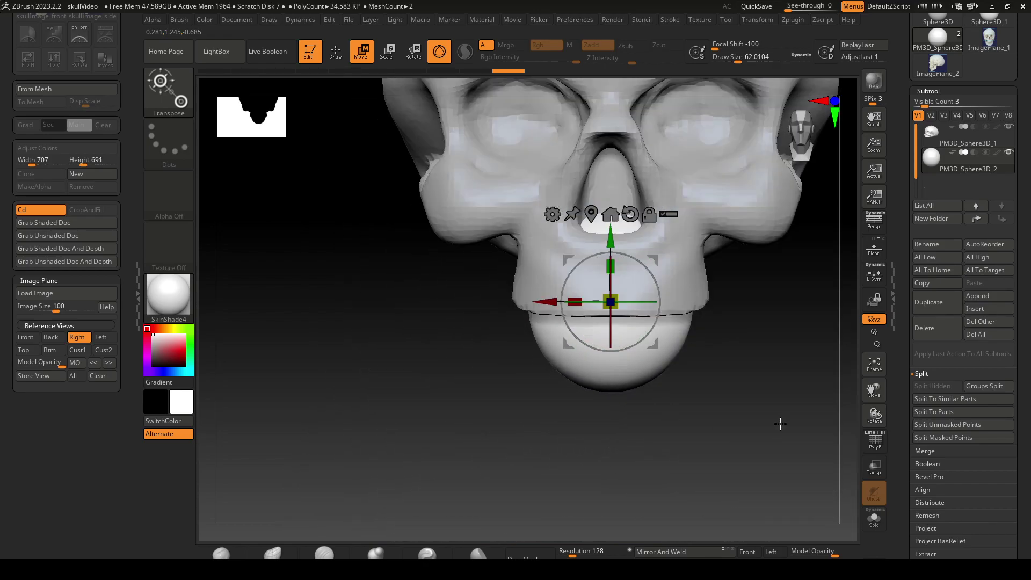
pyautogui.keyDown('alt'); pyautogui.moveTo(781, 423); pyautogui.dragTo(731, 448); pyautogui.keyUp('alt')
pyautogui.moveTo(566, 288); pyautogui.dragTo(565, 310)
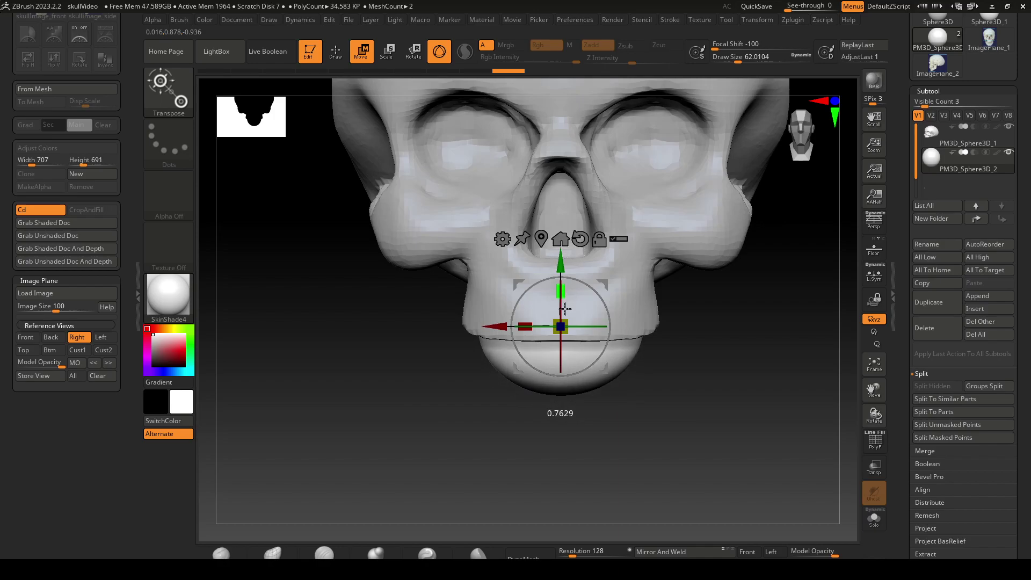
pyautogui.moveTo(691, 398); pyautogui.dragTo(716, 415)
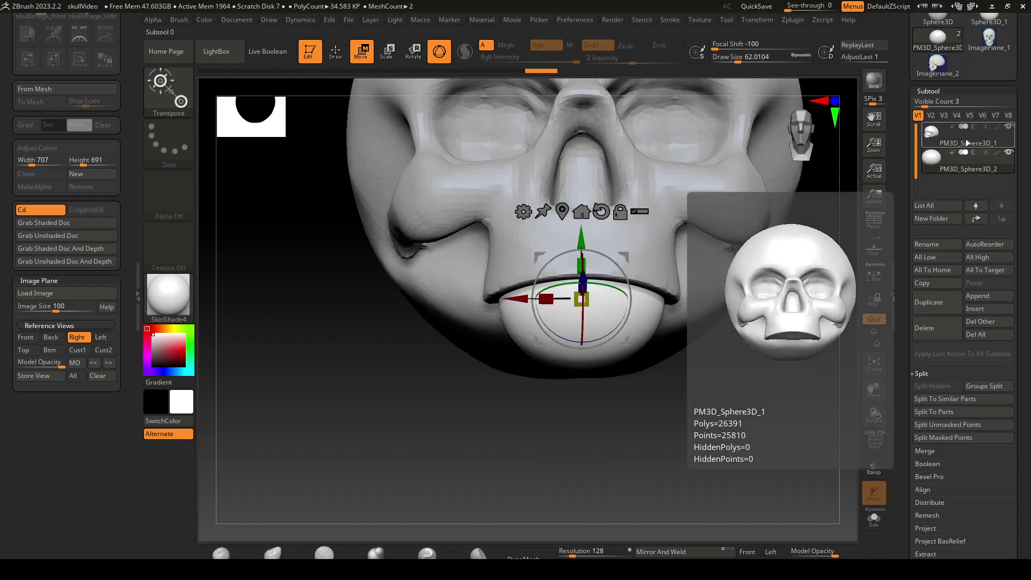
# Set the sphere subtool's Boolean operation to subtraction and leave the skull subtool as additive.
pyautogui.click(978, 155)
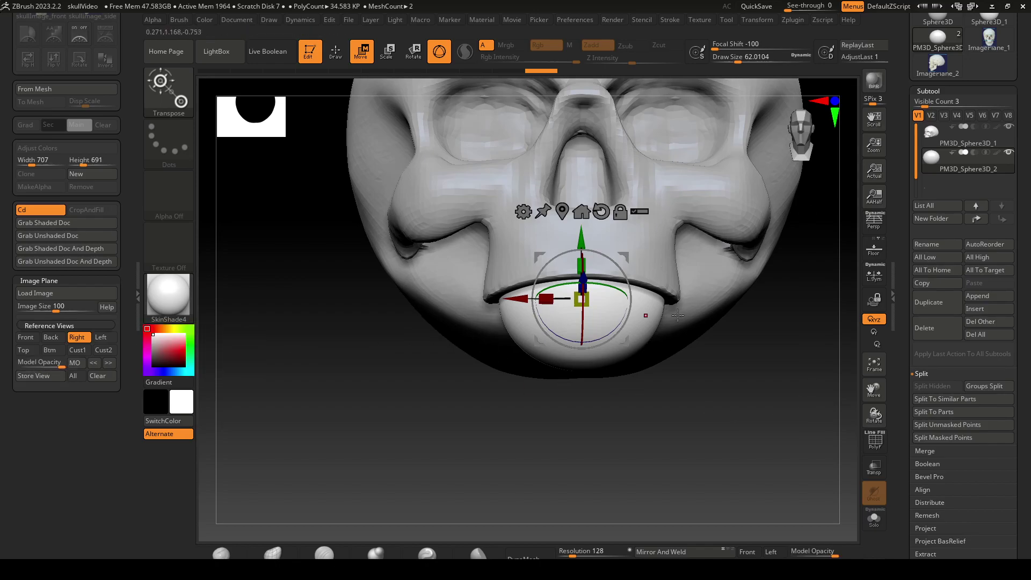
pyautogui.moveTo(964, 170)
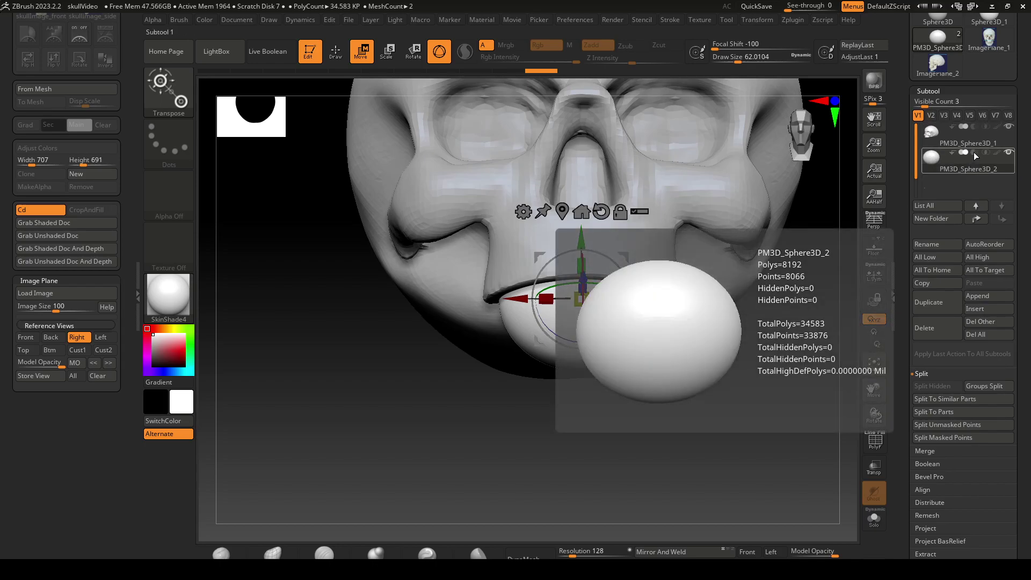
pyautogui.click(974, 153)
pyautogui.click(970, 136)
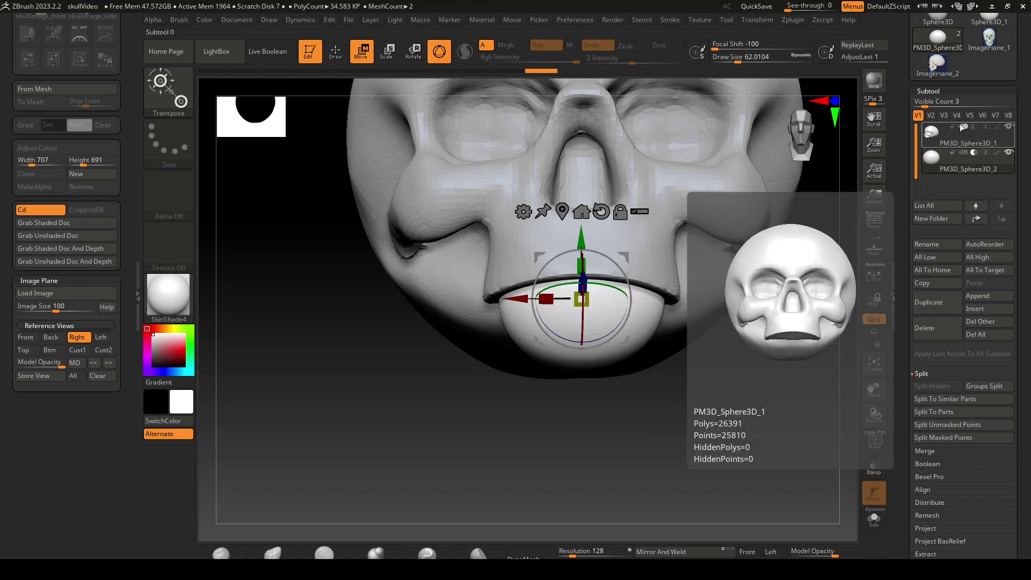
pyautogui.click(957, 159)
pyautogui.click(933, 135)
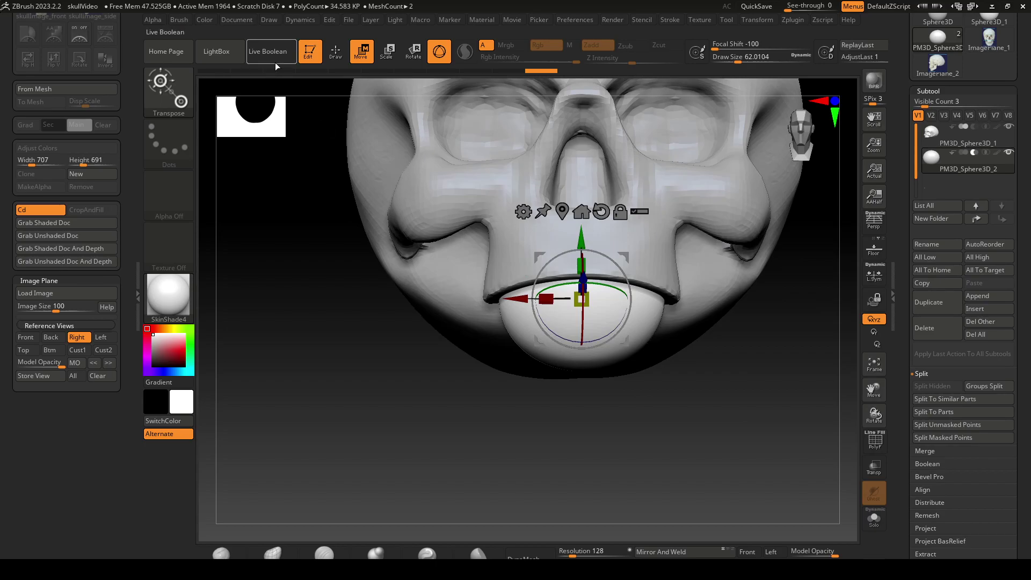
# Enable Live Boolean to preview the sphere's cut in the palate, and reselect the sphere subtool.
pyautogui.click(935, 138)
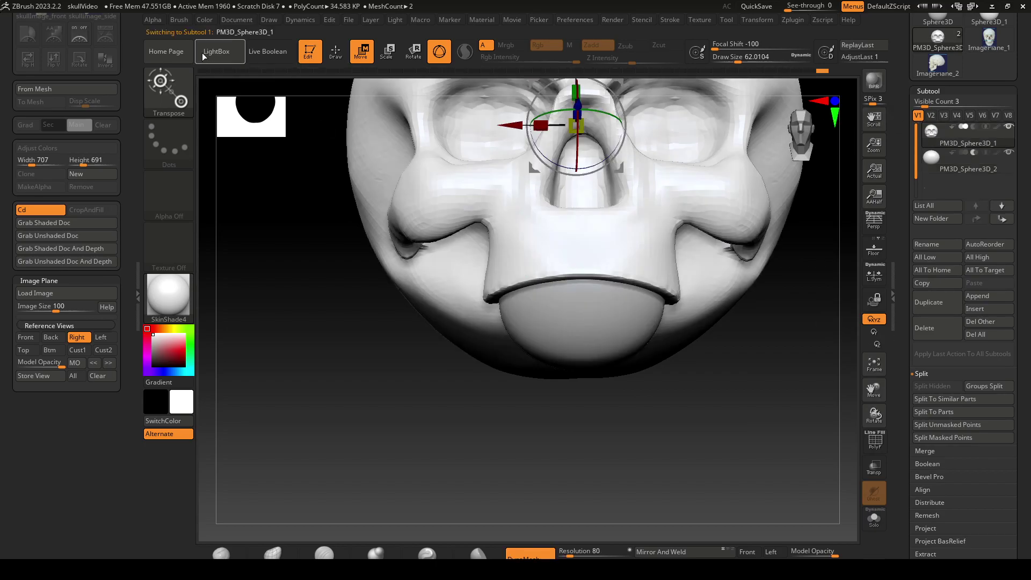
pyautogui.click(280, 52)
pyautogui.moveTo(522, 451); pyautogui.dragTo(800, 305)
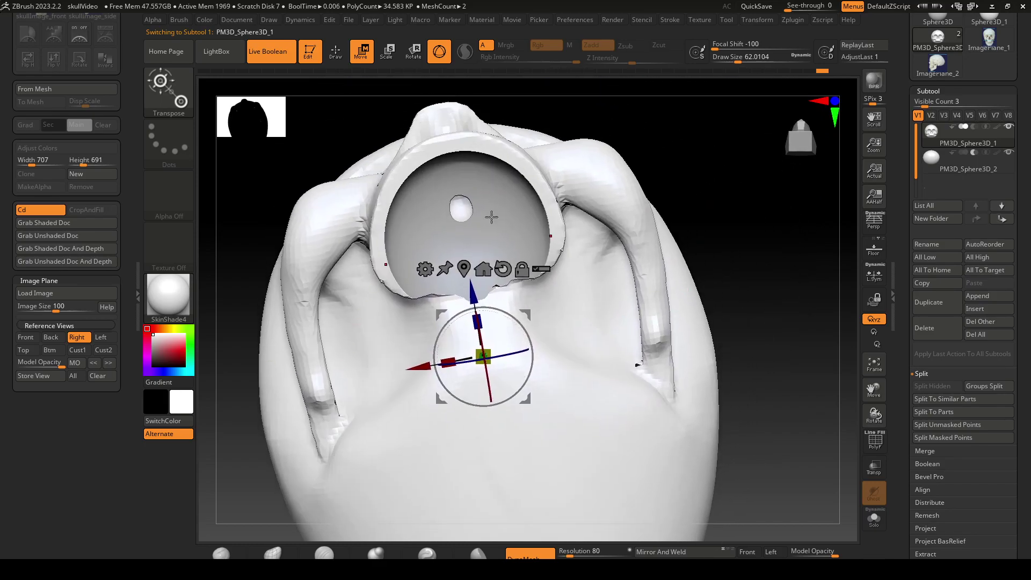
pyautogui.click(943, 165)
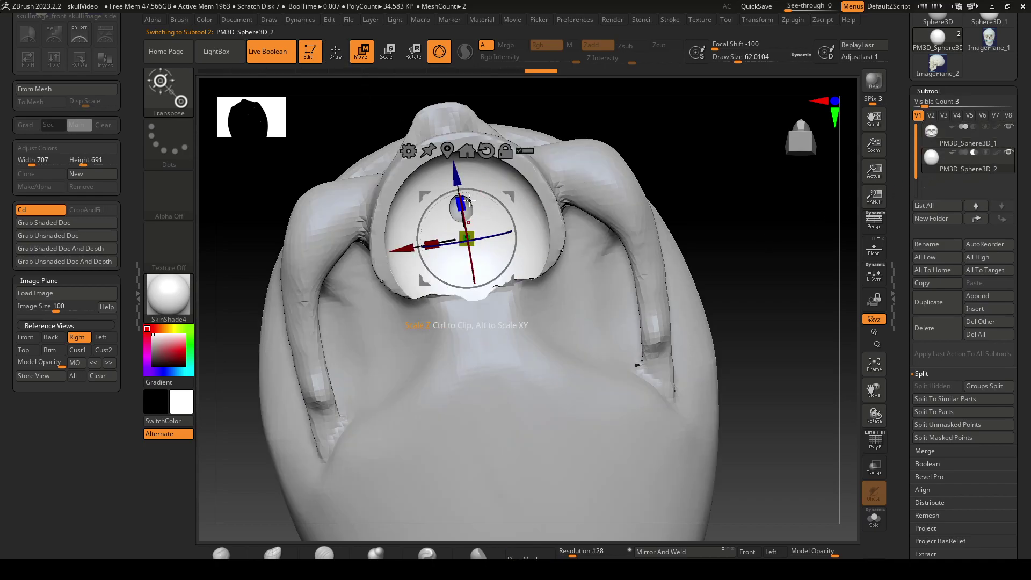
pyautogui.moveTo(469, 200); pyautogui.dragTo(459, 305)
# Try to reshape the subtracting sphere with the Move Topological brush at a draw size of about 128, and undo the strokes.
pyautogui.click(336, 51)
pyautogui.moveTo(698, 148); pyautogui.dragTo(704, 182)
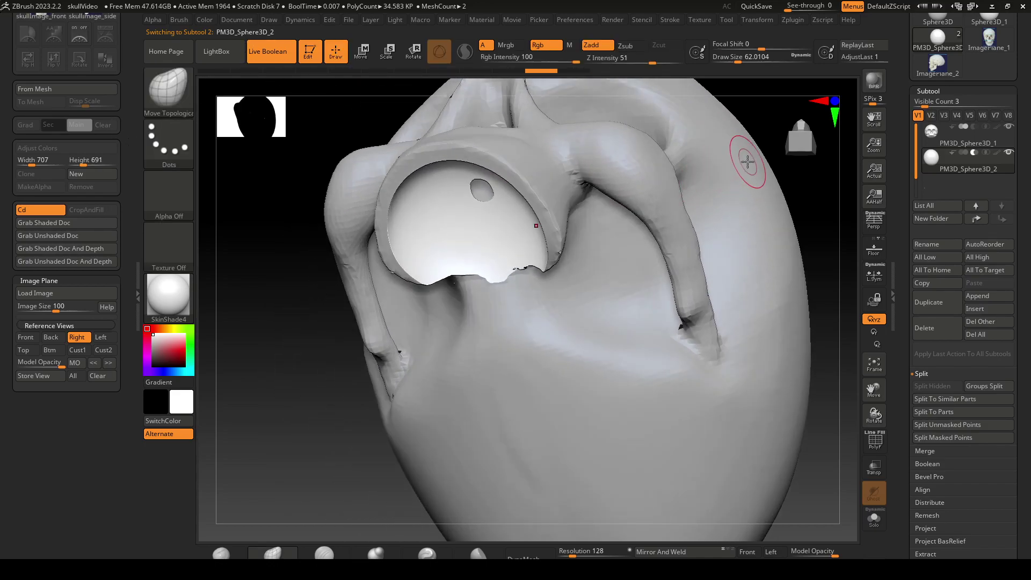
pyautogui.moveTo(760, 117); pyautogui.dragTo(771, 125)
pyautogui.press('s')
pyautogui.click(753, 130)
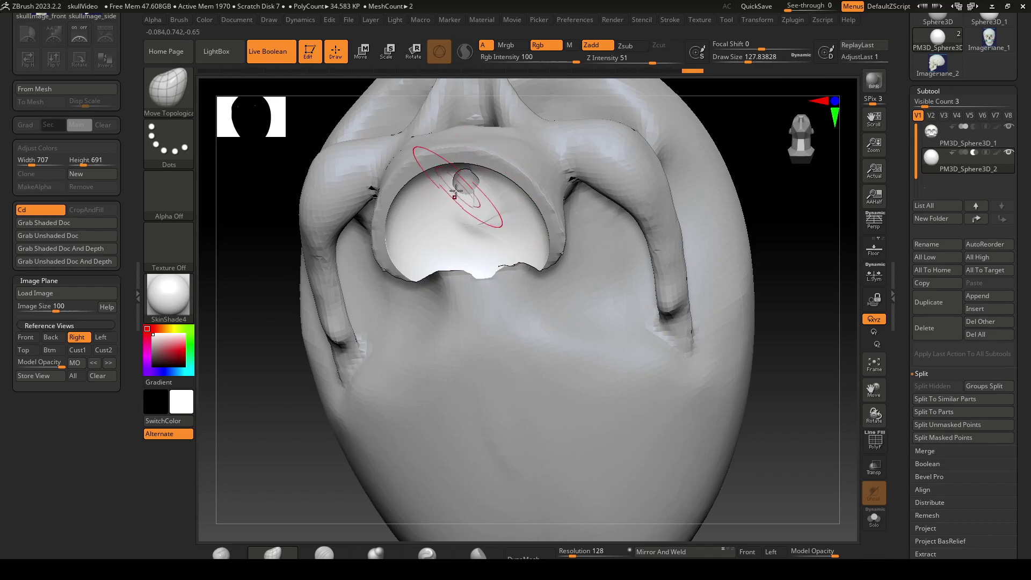
pyautogui.moveTo(829, 350); pyautogui.dragTo(790, 318)
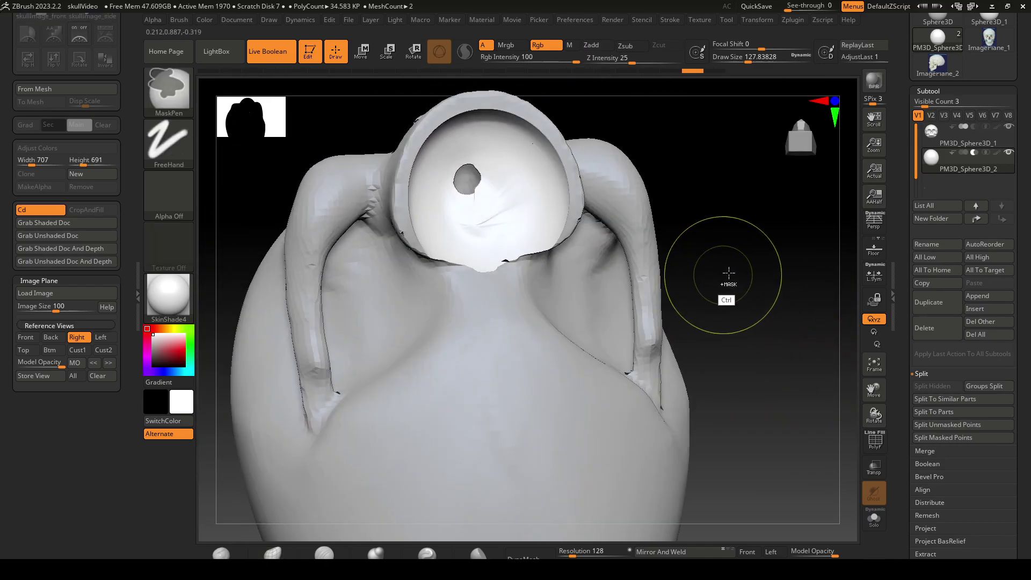
pyautogui.moveTo(767, 267); pyautogui.dragTo(769, 181)
pyautogui.moveTo(473, 194); pyautogui.dragTo(475, 169, button='right')
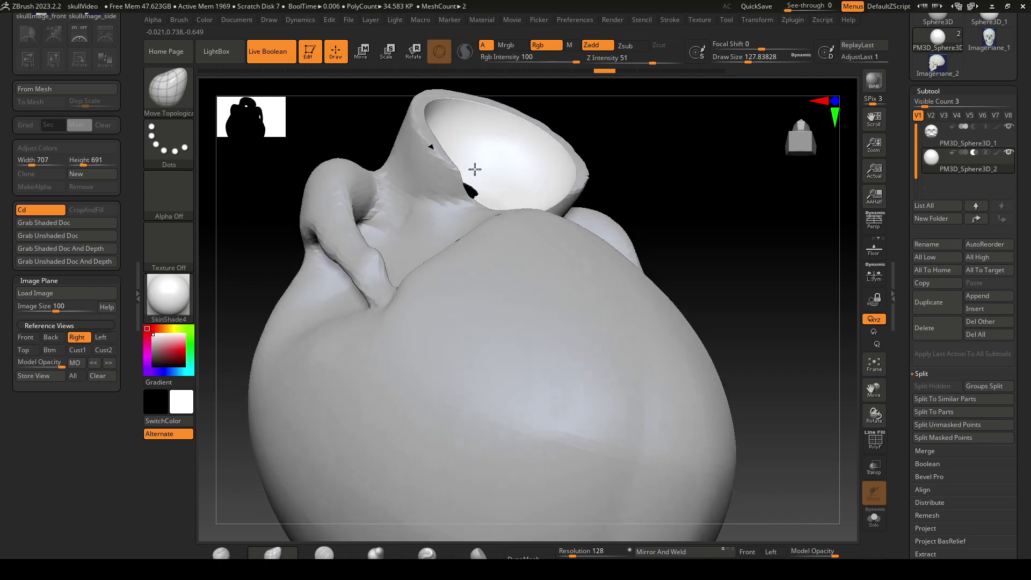
pyautogui.moveTo(629, 145)
pyautogui.mouseDown()
pyautogui.moveTo(644, 363)
pyautogui.moveTo(617, 422)
pyautogui.moveTo(659, 319)
pyautogui.moveTo(645, 310)
pyautogui.moveTo(679, 291)
pyautogui.moveTo(654, 267)
pyautogui.moveTo(665, 231)
pyautogui.moveTo(697, 230)
pyautogui.mouseUp()
pyautogui.hotkey('ctrl', 'z')
pyautogui.hotkey('ctrl', 'z')
# Adjust the subtracting sphere with the transform gizmo so the palate cavity stops breaking through into the nasal opening.
pyautogui.click(362, 52)
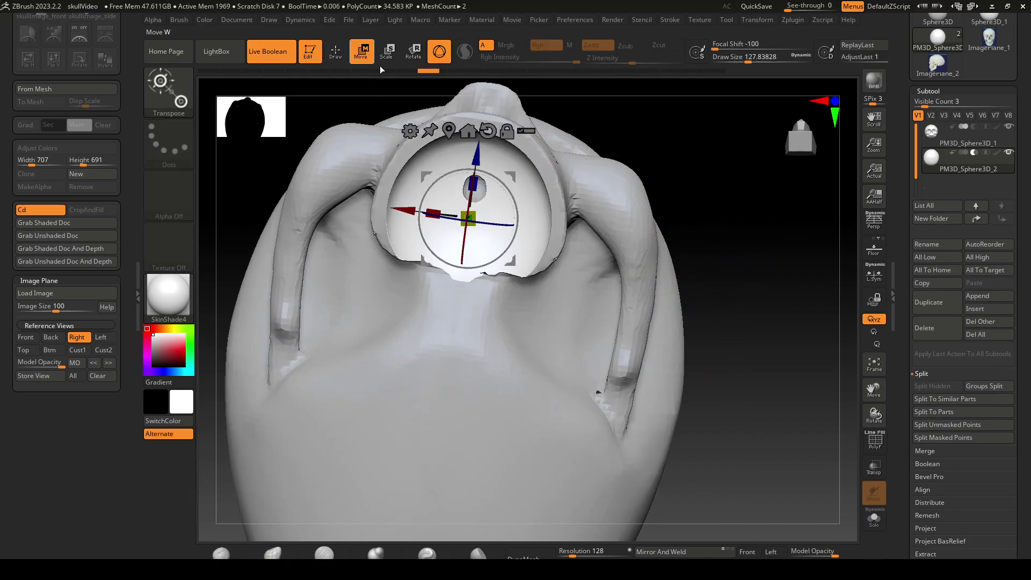
pyautogui.moveTo(531, 183); pyautogui.dragTo(463, 179)
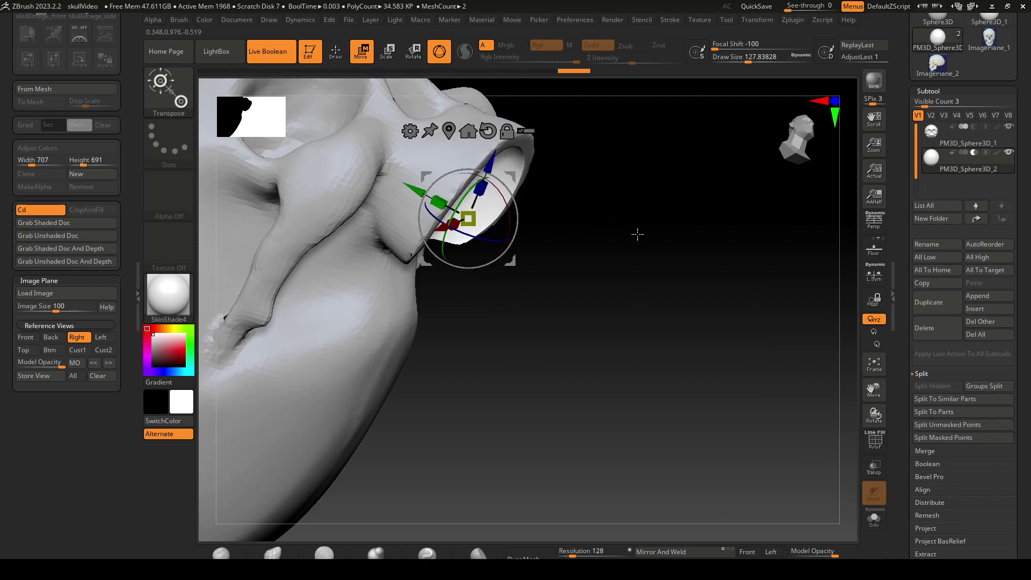
pyautogui.moveTo(637, 231); pyautogui.dragTo(612, 134)
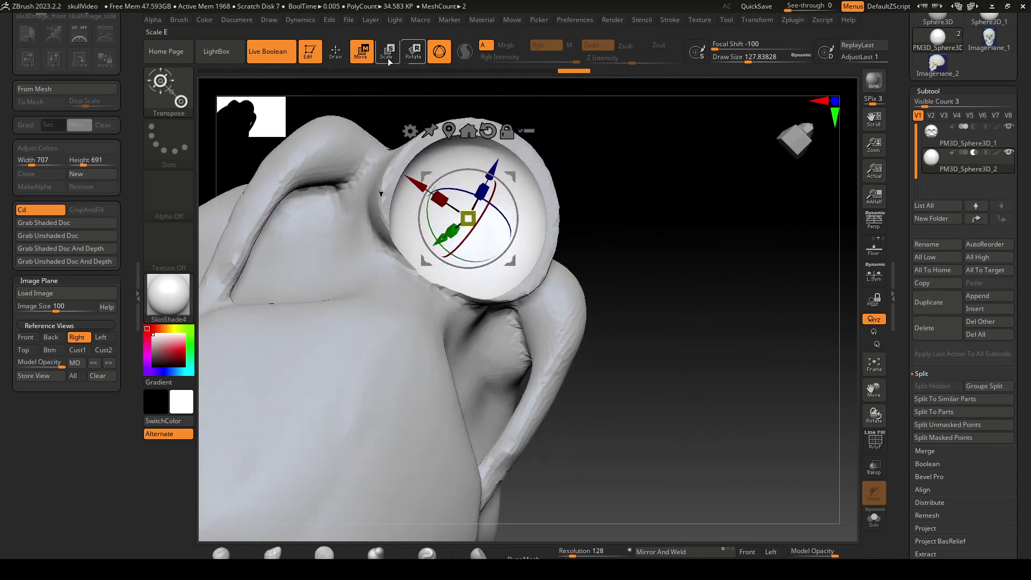
# Return to sculpting the subtracting sphere with the ClayTubes brush at a draw size of about 87.
pyautogui.click(338, 52)
pyautogui.moveTo(622, 172)
pyautogui.mouseDown()
pyautogui.moveTo(592, 162)
pyautogui.moveTo(585, 178)
pyautogui.mouseUp()
pyautogui.press('s')
# Try to rework the sphere's surface inside the palate cavity with ClayTubes strokes and smoothing.
pyautogui.moveTo(484, 192); pyautogui.dragTo(499, 209)
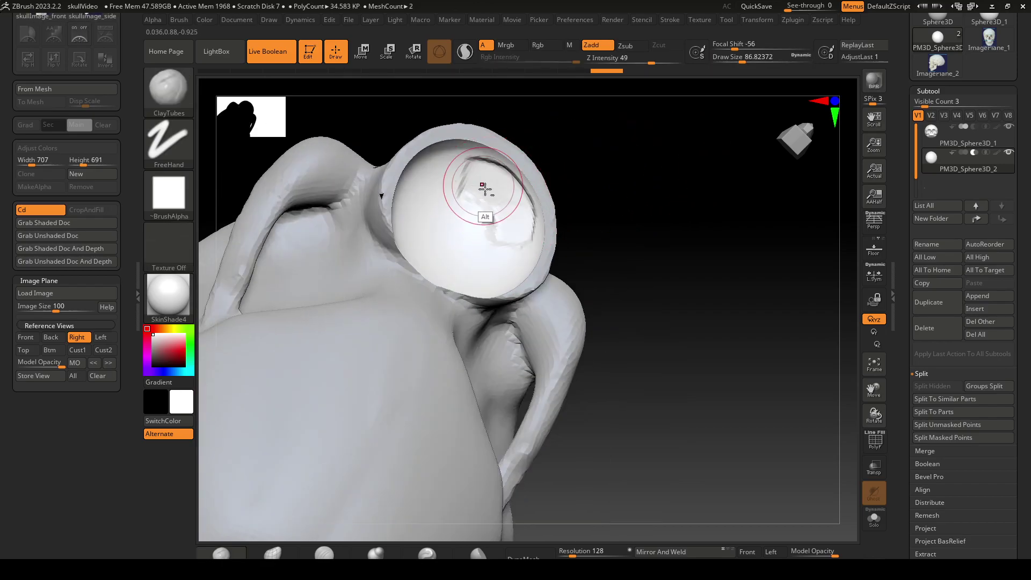
pyautogui.press('shift')
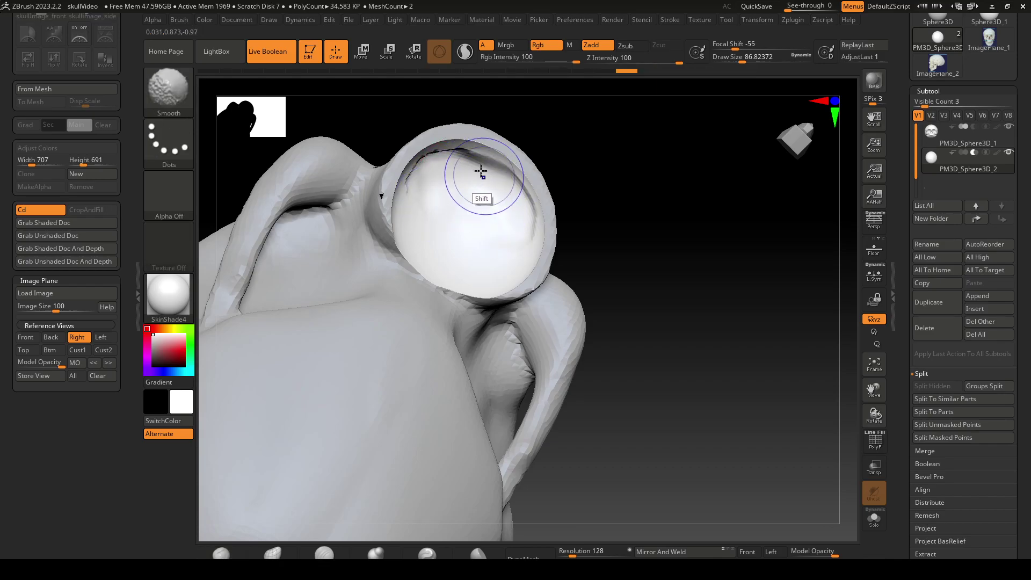
pyautogui.moveTo(617, 168)
pyautogui.mouseDown()
pyautogui.moveTo(594, 212)
pyautogui.moveTo(606, 237)
pyautogui.moveTo(628, 180)
pyautogui.moveTo(686, 143)
pyautogui.moveTo(443, 275)
pyautogui.moveTo(410, 266)
pyautogui.moveTo(408, 240)
pyautogui.moveTo(387, 235)
pyautogui.moveTo(417, 219)
pyautogui.moveTo(437, 265)
pyautogui.mouseUp()
pyautogui.press('alt')
pyautogui.moveTo(709, 264)
pyautogui.mouseDown()
pyautogui.moveTo(788, 237)
pyautogui.moveTo(777, 237)
pyautogui.mouseUp()
# Undo the ClayTubes and smoothing strokes on the subtracting sphere.
pyautogui.press('ctrl')
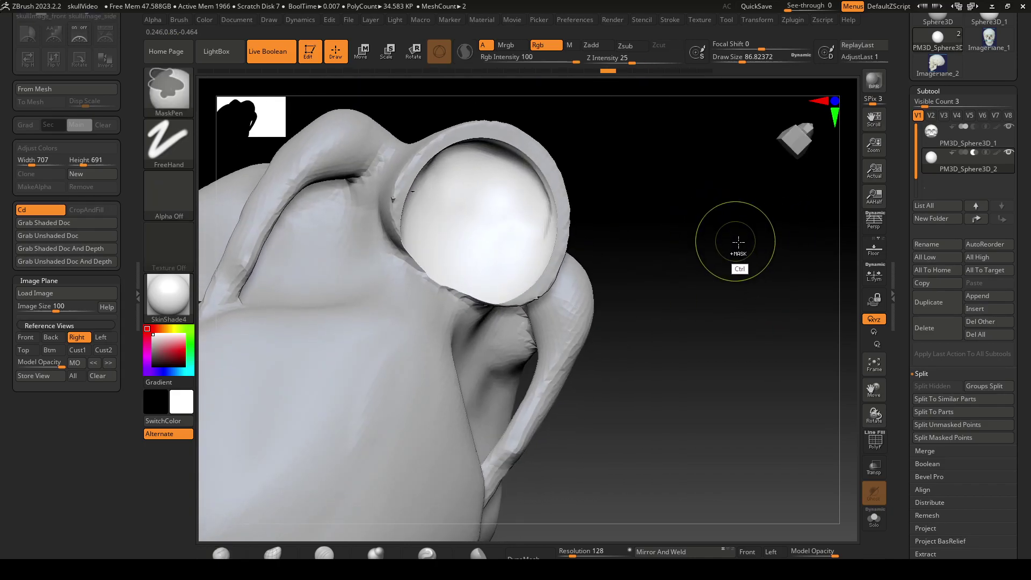
pyautogui.press('ctrl')
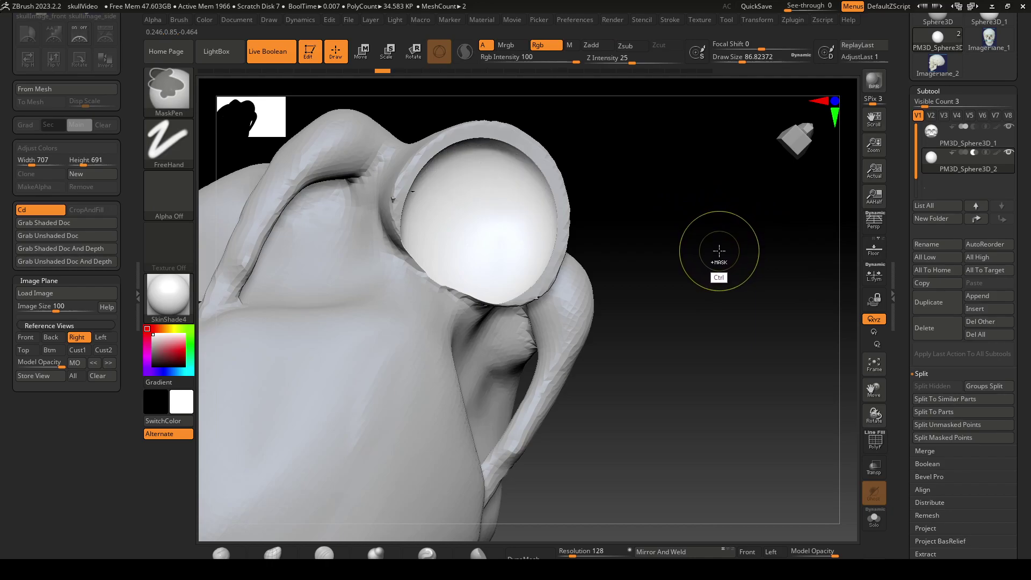
pyautogui.press('ctrl')
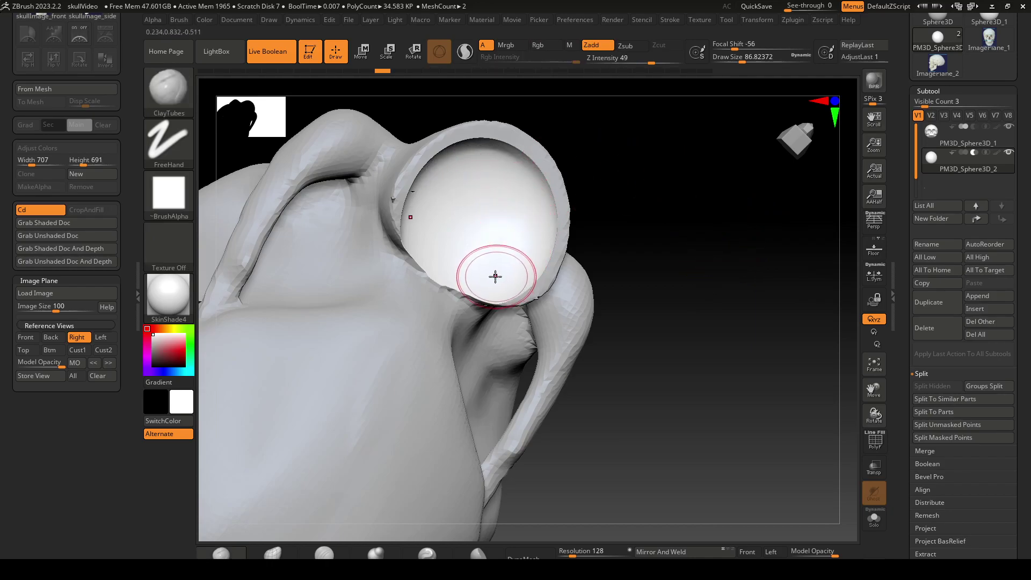
# Carve into the subtracting sphere with ClayTubes and smooth the strokes to refine the palate cavity.
pyautogui.moveTo(495, 276)
pyautogui.keyDown('alt'); pyautogui.mouseDown()
pyautogui.moveTo(510, 218)
pyautogui.moveTo(491, 185)
pyautogui.moveTo(486, 231)
pyautogui.moveTo(451, 272)
pyautogui.moveTo(470, 236)
pyautogui.moveTo(454, 254)
pyautogui.moveTo(442, 284)
pyautogui.moveTo(490, 272)
pyautogui.moveTo(515, 220)
pyautogui.mouseUp(); pyautogui.keyUp('alt')
pyautogui.keyDown('shift'); pyautogui.moveTo(505, 177); pyautogui.dragTo(491, 164); pyautogui.keyUp('shift')
pyautogui.moveTo(685, 225); pyautogui.dragTo(645, 186)
pyautogui.moveTo(425, 234)
pyautogui.keyDown('shift'); pyautogui.mouseDown()
pyautogui.moveTo(421, 250)
pyautogui.moveTo(483, 258)
pyautogui.mouseUp(); pyautogui.keyUp('shift')
pyautogui.moveTo(709, 206)
pyautogui.mouseDown()
pyautogui.moveTo(699, 295)
pyautogui.moveTo(708, 365)
pyautogui.moveTo(751, 343)
pyautogui.moveTo(767, 348)
pyautogui.moveTo(736, 307)
pyautogui.moveTo(713, 317)
pyautogui.moveTo(702, 386)
pyautogui.mouseUp()
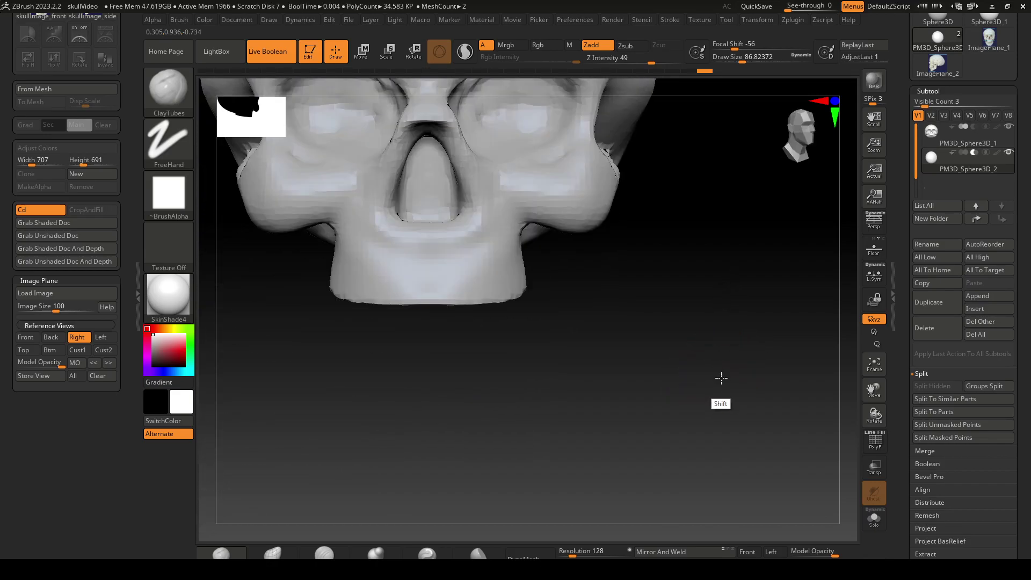
pyautogui.keyDown('shift'); pyautogui.moveTo(722, 378); pyautogui.dragTo(654, 344); pyautogui.keyUp('shift')
pyautogui.moveTo(753, 331); pyautogui.dragTo(774, 320)
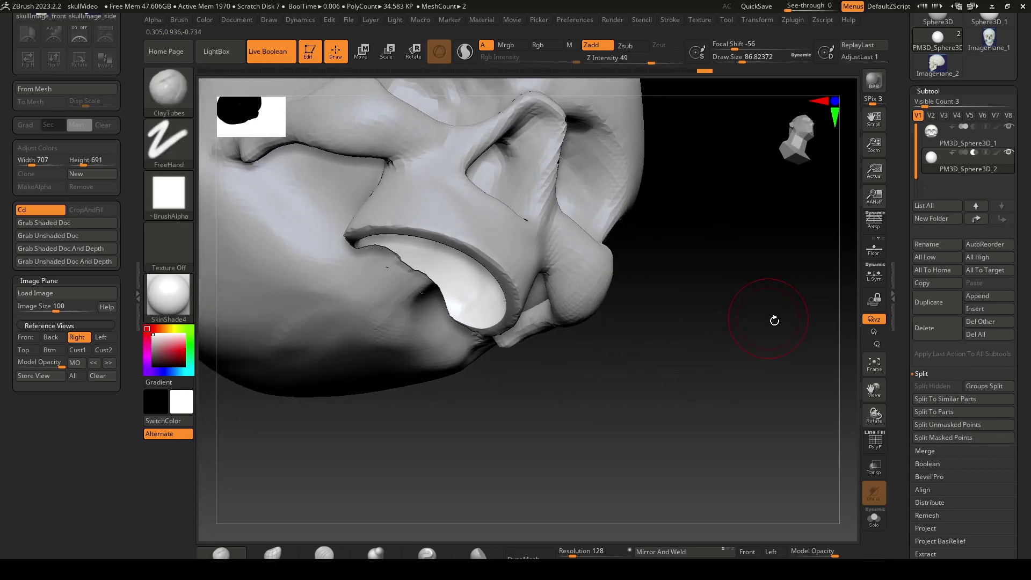
# Examine the skull and its jaw from several angles, comparing it with the front and right reference views.
pyautogui.moveTo(646, 409)
pyautogui.mouseDown()
pyautogui.moveTo(638, 414)
pyautogui.moveTo(684, 386)
pyautogui.moveTo(693, 403)
pyautogui.moveTo(719, 399)
pyautogui.moveTo(772, 349)
pyautogui.moveTo(762, 269)
pyautogui.mouseUp()
pyautogui.moveTo(692, 349); pyautogui.dragTo(726, 358)
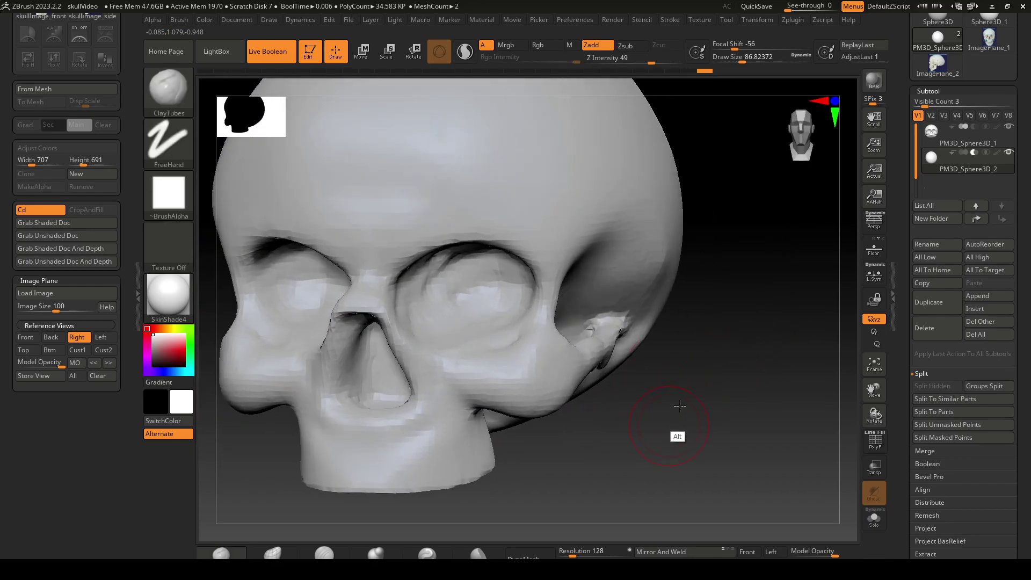
pyautogui.keyDown('alt'); pyautogui.moveTo(680, 406); pyautogui.dragTo(697, 380); pyautogui.keyUp('alt')
pyautogui.click(26, 338)
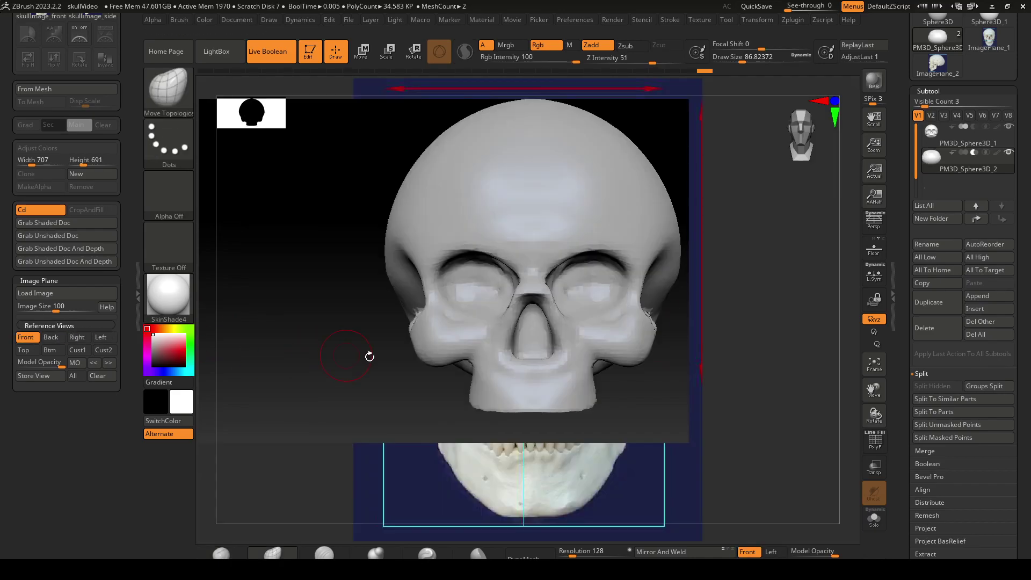
pyautogui.keyDown('alt'); pyautogui.moveTo(764, 349); pyautogui.dragTo(486, 356); pyautogui.keyUp('alt')
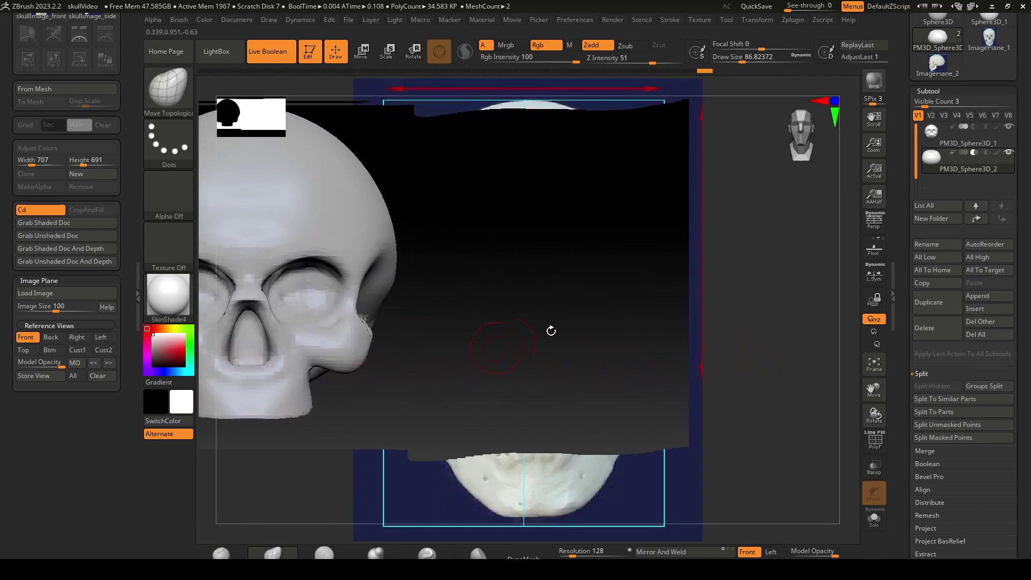
pyautogui.moveTo(796, 323); pyautogui.dragTo(769, 327)
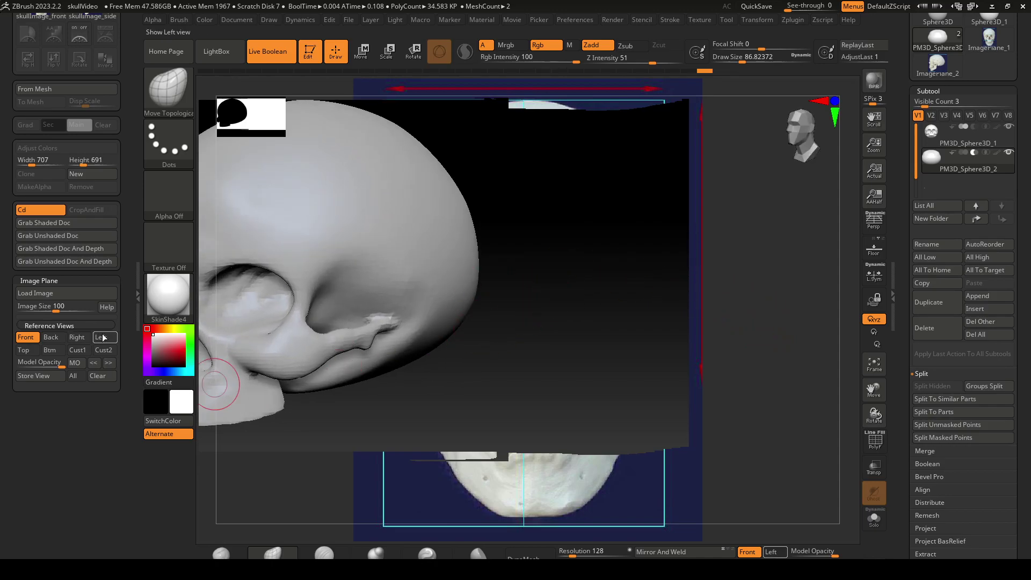
pyautogui.click(77, 337)
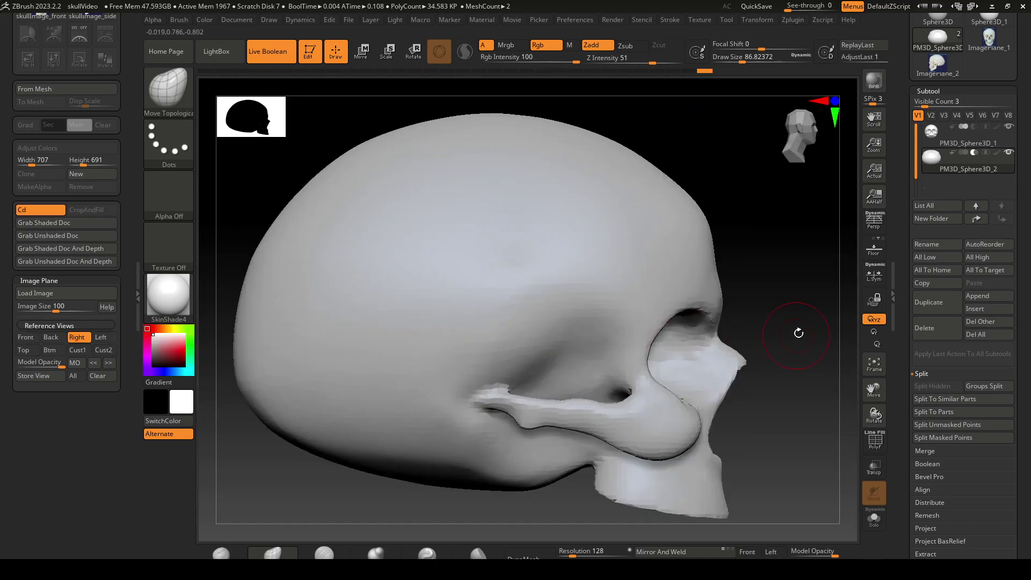
pyautogui.moveTo(795, 331); pyautogui.dragTo(741, 333)
pyautogui.keyDown('alt'); pyautogui.moveTo(803, 510); pyautogui.dragTo(632, 392); pyautogui.keyUp('alt')
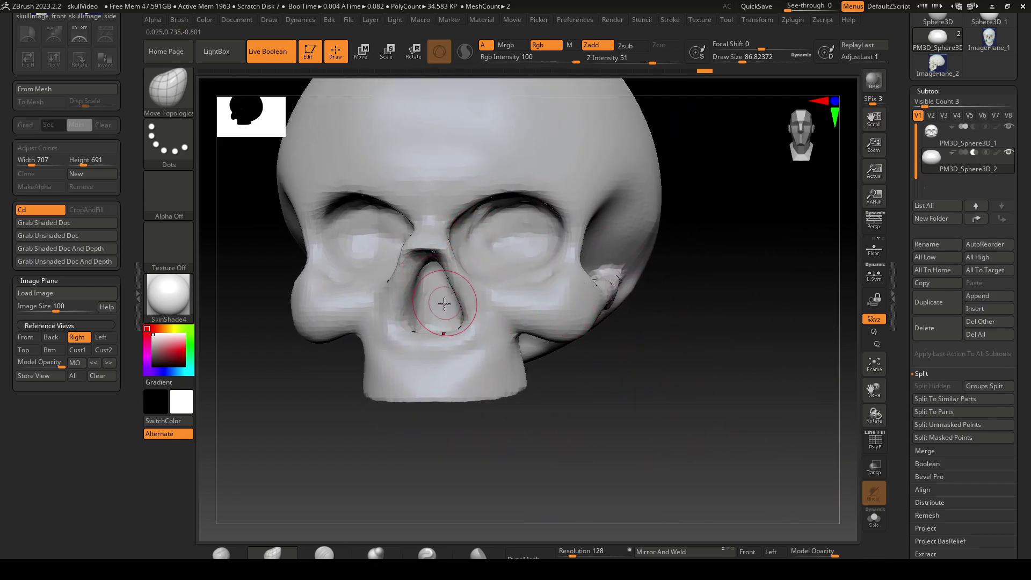
pyautogui.moveTo(691, 381); pyautogui.dragTo(634, 364)
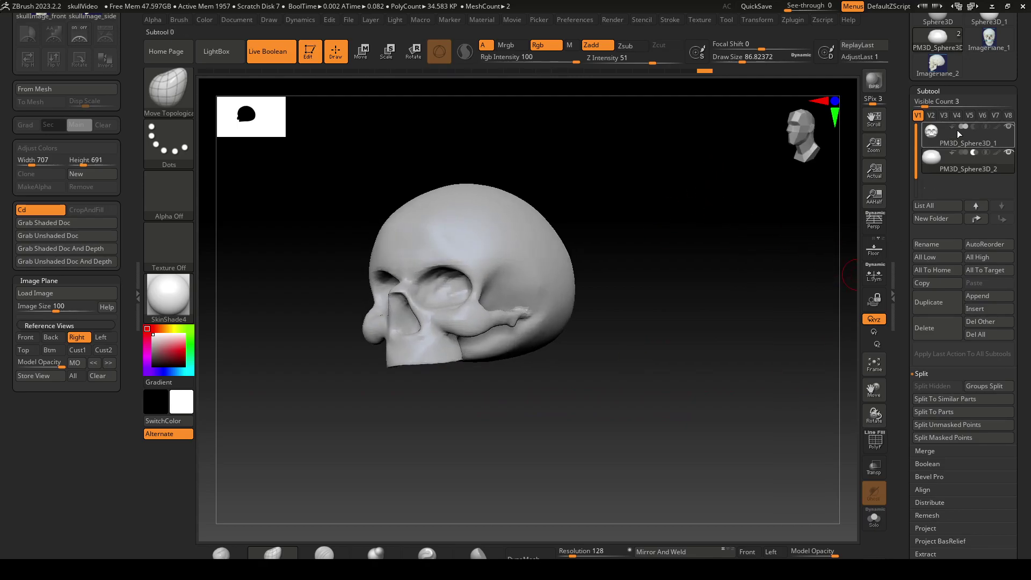
# Check the skull and subtracting sphere subtools, keep the sphere active, and open the Boolean mesh options.
pyautogui.moveTo(969, 133)
pyautogui.click(938, 134)
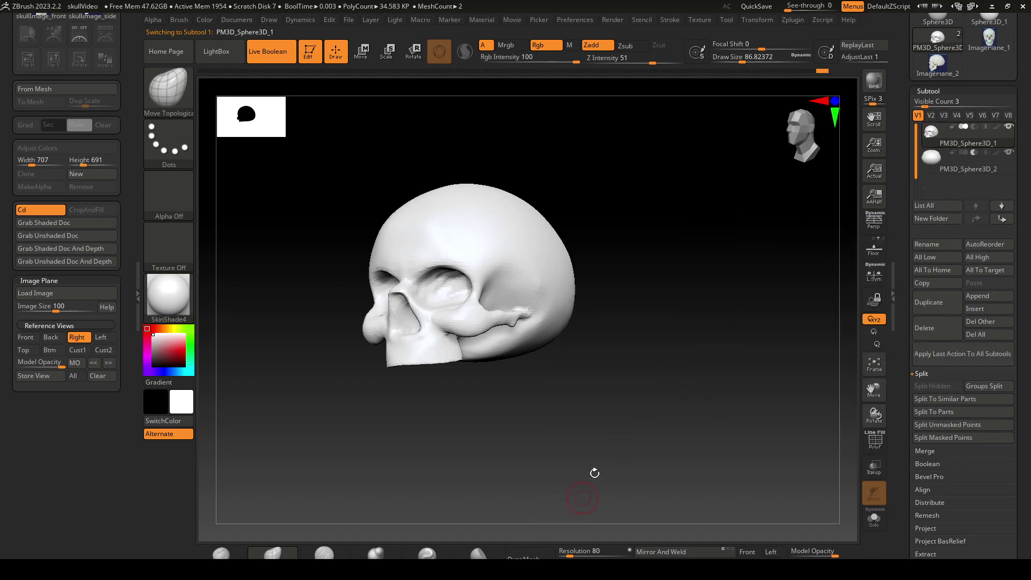
pyautogui.click(954, 162)
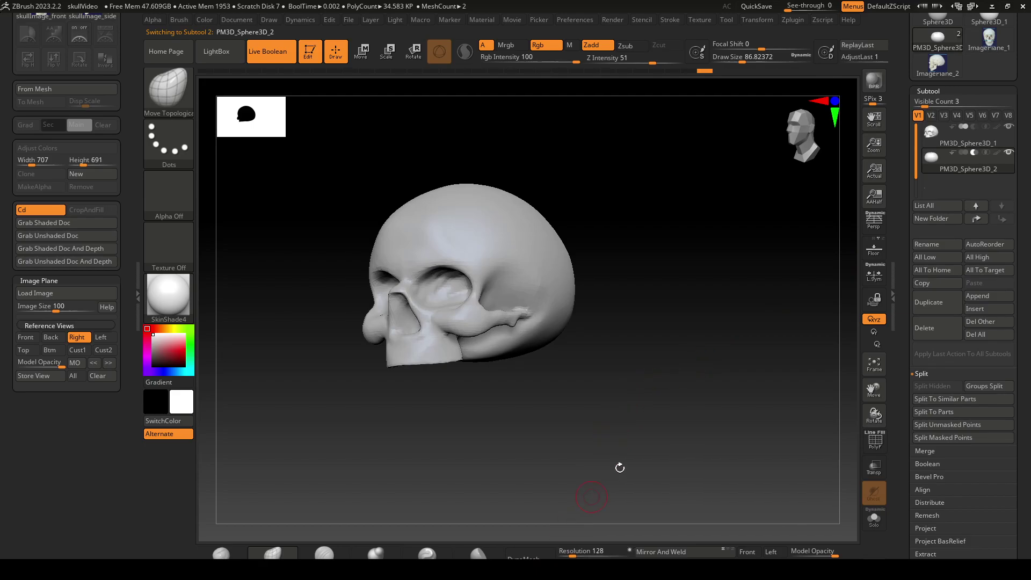
pyautogui.scroll(-3, 1018, 270)
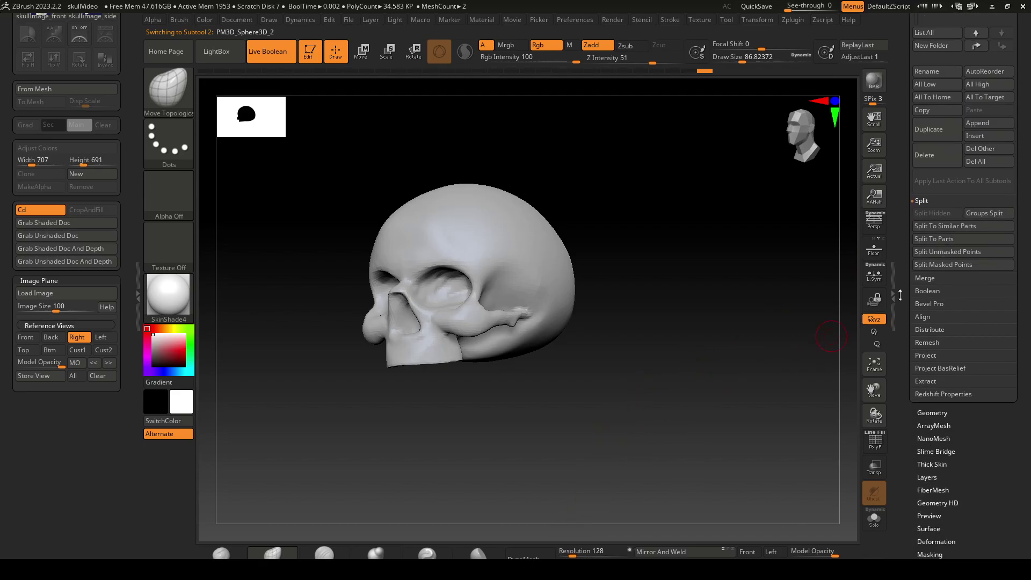
pyautogui.click(932, 200)
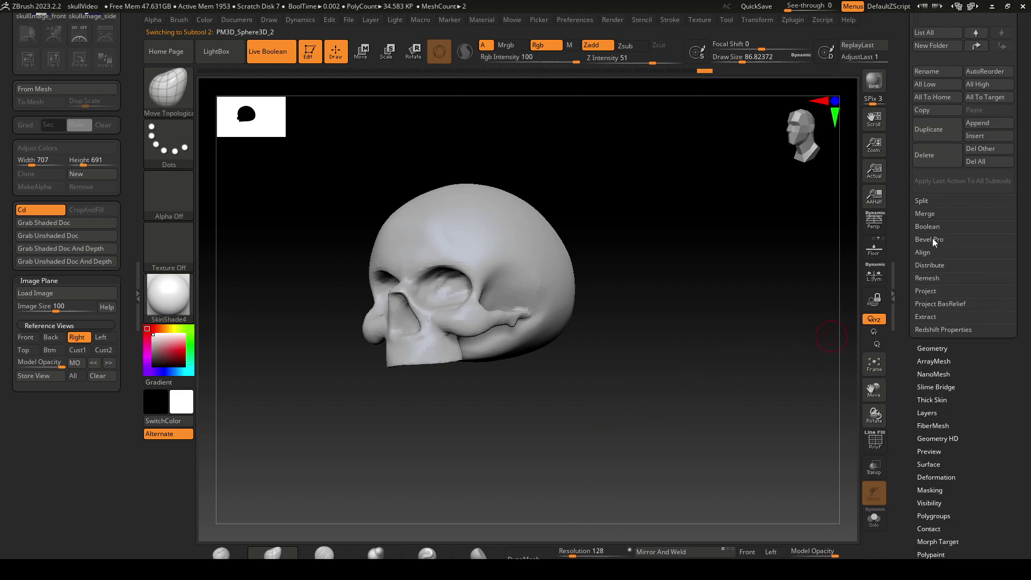
pyautogui.click(934, 231)
pyautogui.moveTo(651, 403); pyautogui.dragTo(623, 308)
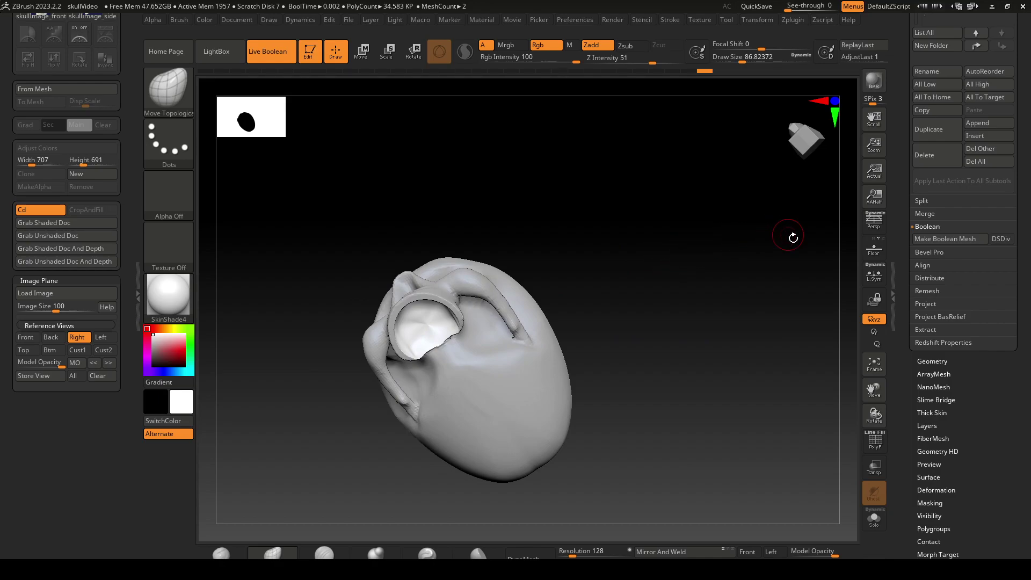
pyautogui.moveTo(619, 293); pyautogui.dragTo(639, 313)
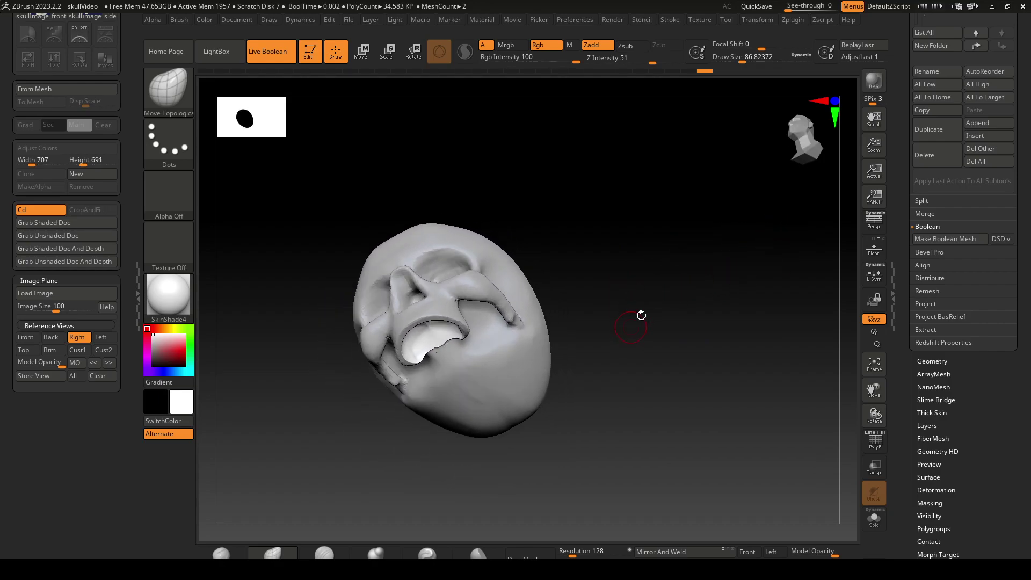
pyautogui.moveTo(1012, 153); pyautogui.dragTo(1012, 170)
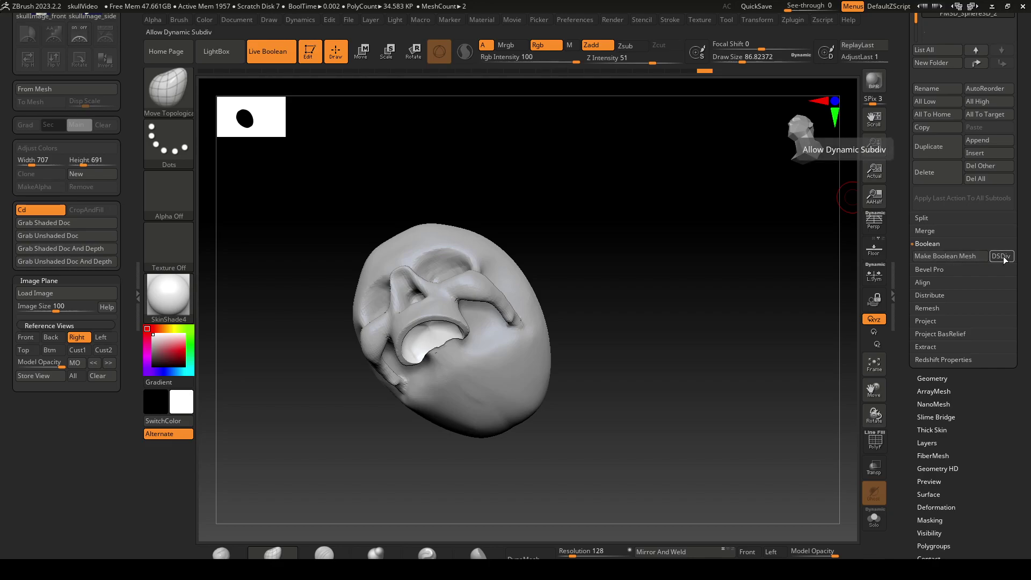
# Select the skull subtool, turn on Dynamic Subdiv for it, and inspect the smoothed surface including the palate cavity.
pyautogui.keyDown('alt'); pyautogui.click(525, 339); pyautogui.keyUp('alt')
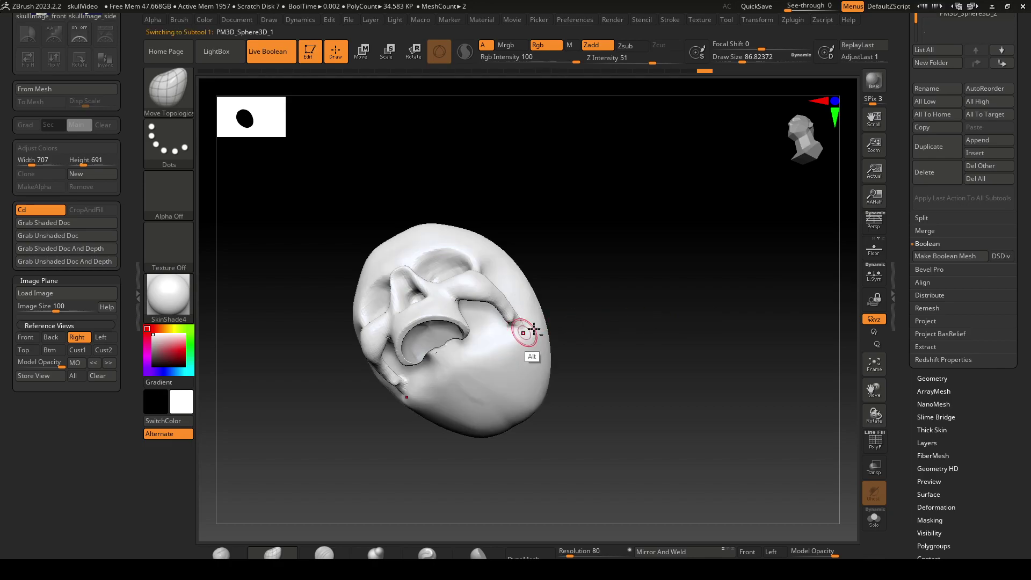
pyautogui.moveTo(618, 228); pyautogui.dragTo(764, 460)
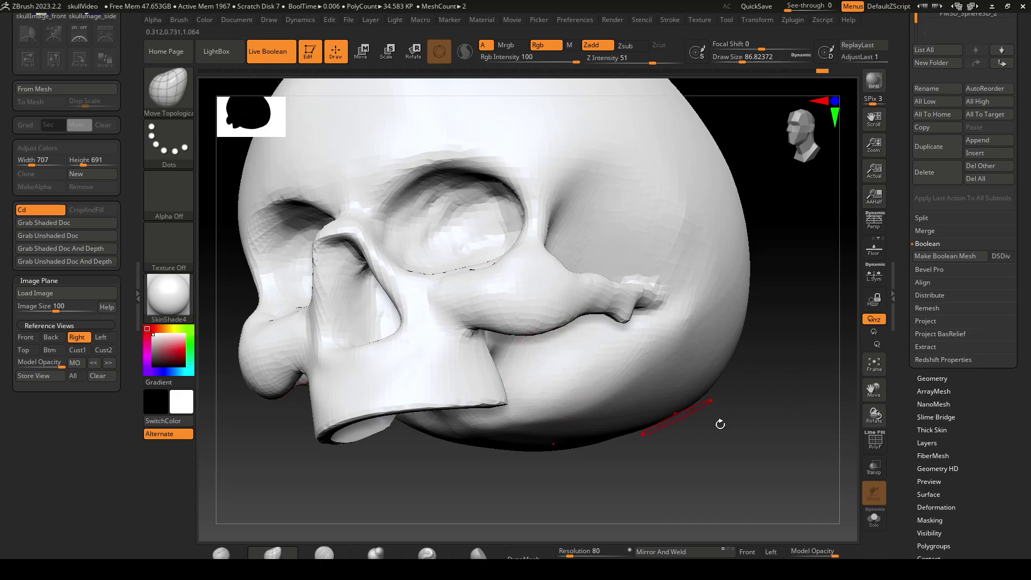
pyautogui.click(939, 378)
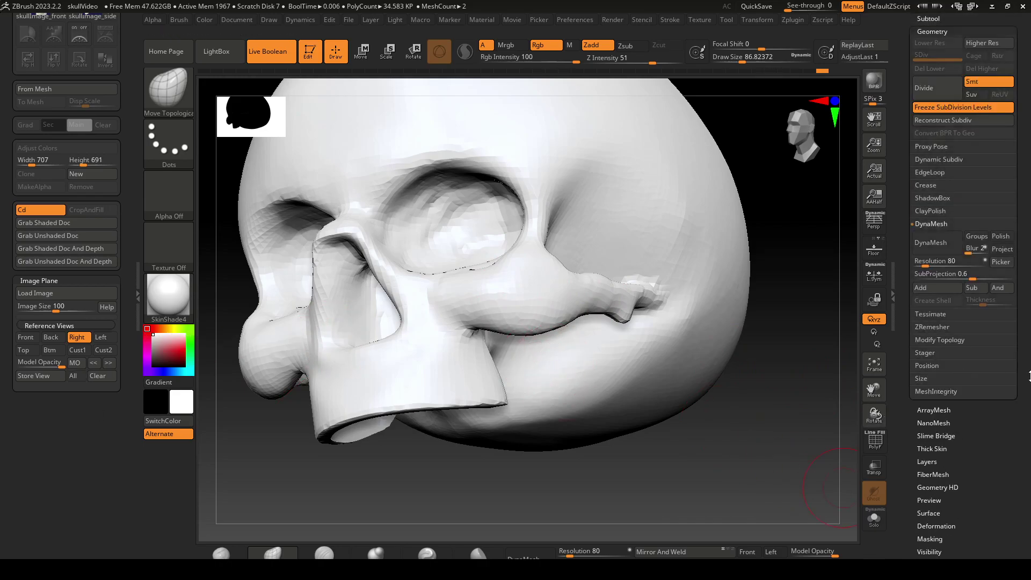
pyautogui.click(937, 224)
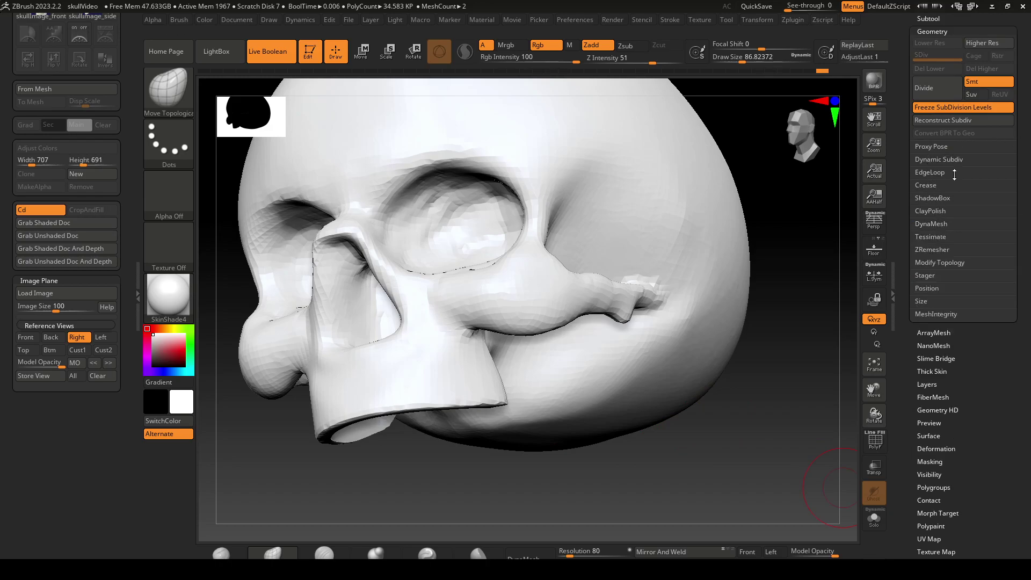
pyautogui.click(940, 160)
pyautogui.click(944, 173)
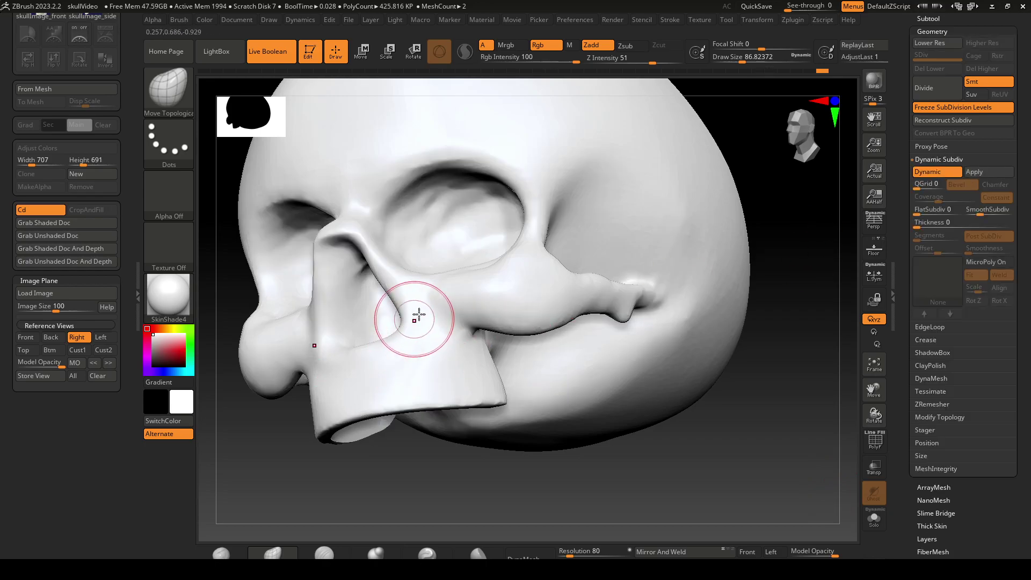
pyautogui.moveTo(810, 295); pyautogui.dragTo(671, 472)
pyautogui.moveTo(753, 456); pyautogui.dragTo(760, 454)
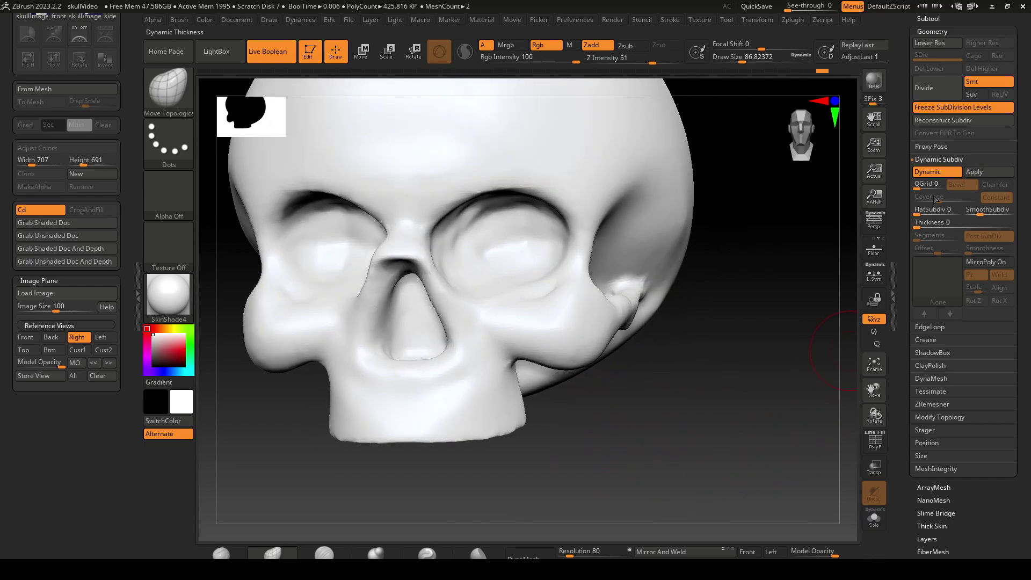
pyautogui.moveTo(760, 352); pyautogui.dragTo(680, 355)
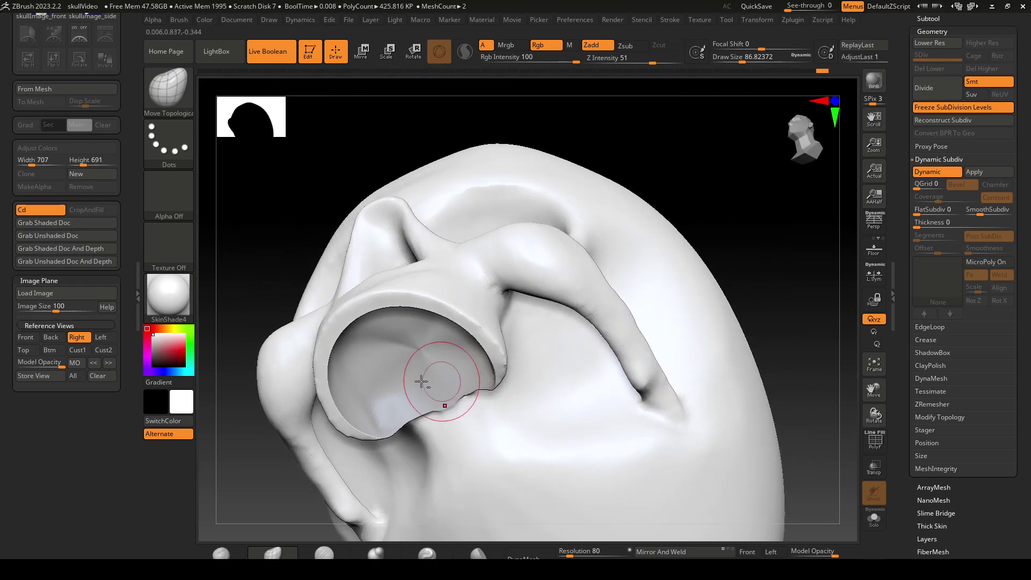
# Select the subtracting sphere inside the palate and turn on Dynamic Subdiv for it.
pyautogui.keyDown('alt'); pyautogui.click(441, 381); pyautogui.keyUp('alt')
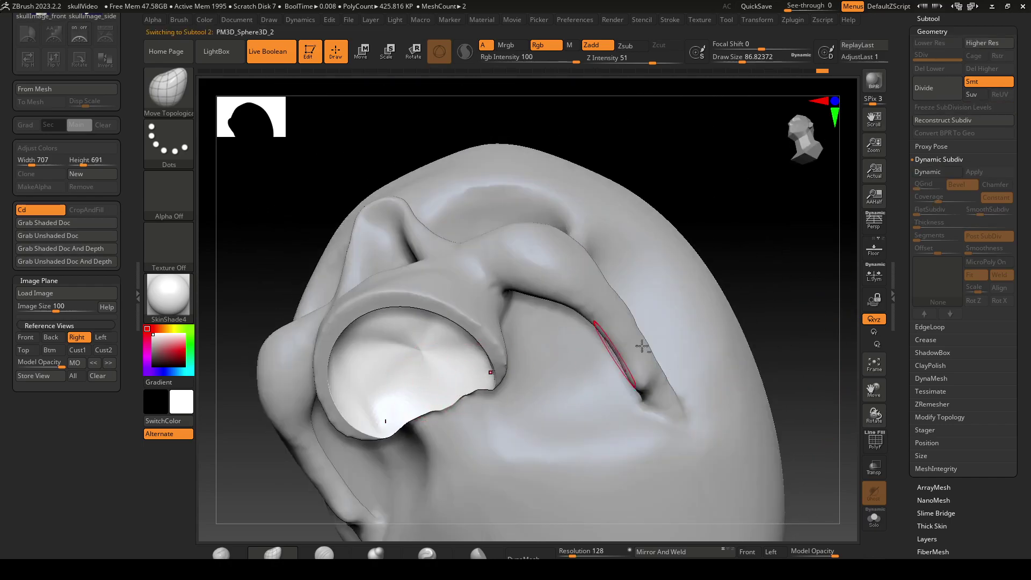
pyautogui.click(928, 171)
pyautogui.moveTo(735, 258); pyautogui.dragTo(822, 314)
# Allow dynamic subdivision (DSDiv) in the Boolean options and make the Boolean mesh from the skull and sphere.
pyautogui.moveTo(1018, 101); pyautogui.dragTo(1019, 262)
pyautogui.scroll(2, 1018, 262)
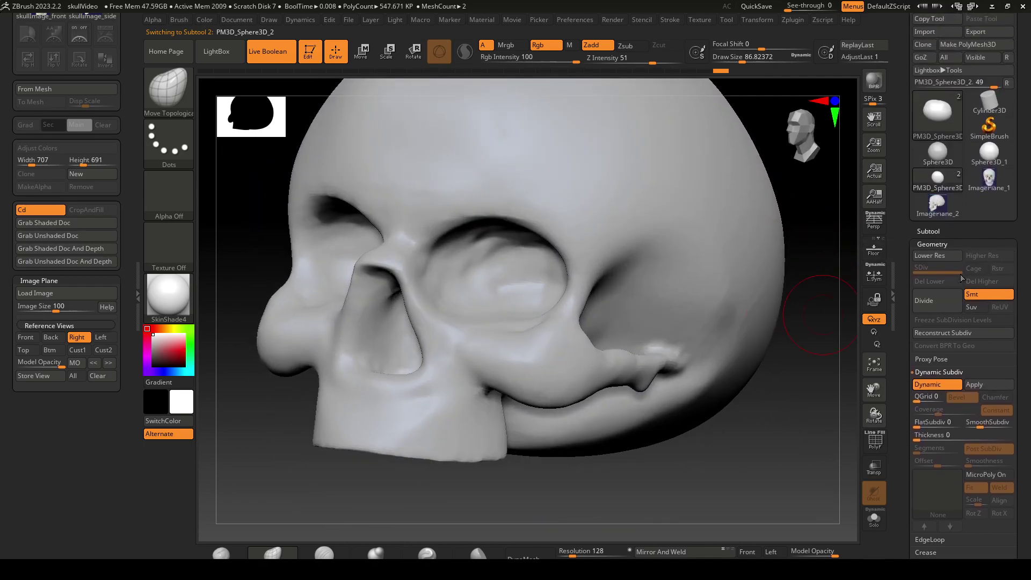
pyautogui.click(946, 245)
pyautogui.click(927, 211)
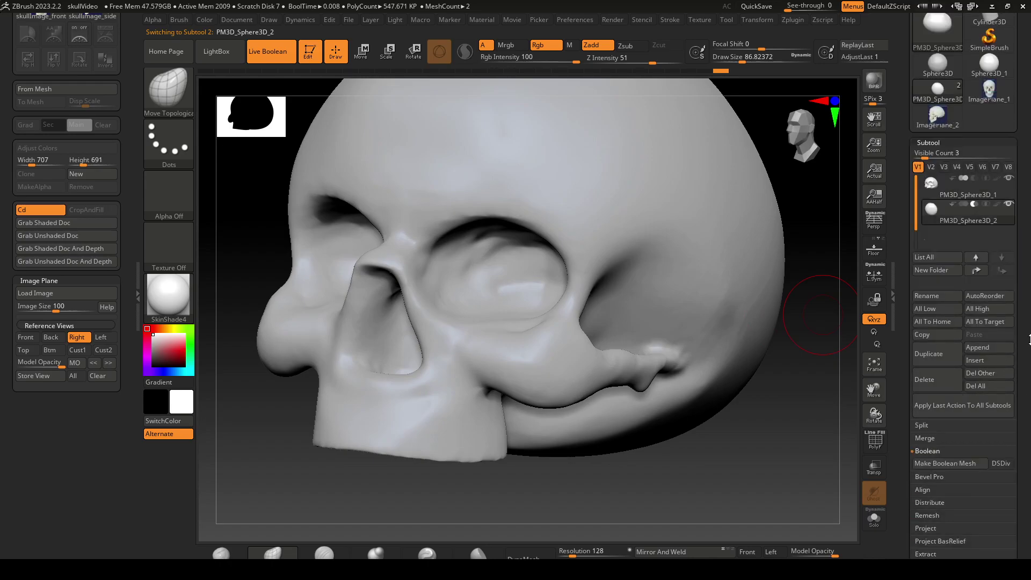
pyautogui.scroll(-3, 1030, 371)
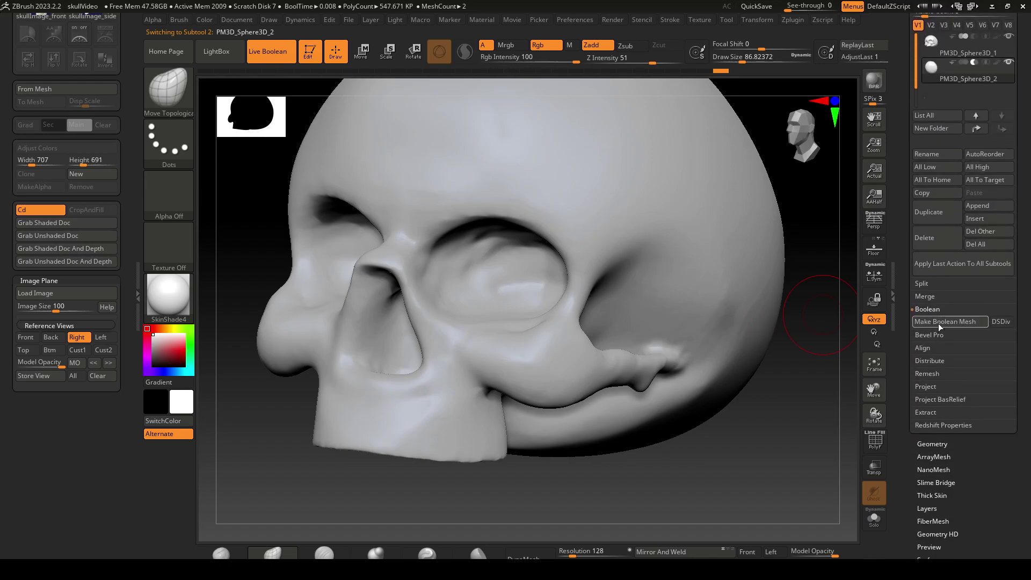
pyautogui.click(997, 322)
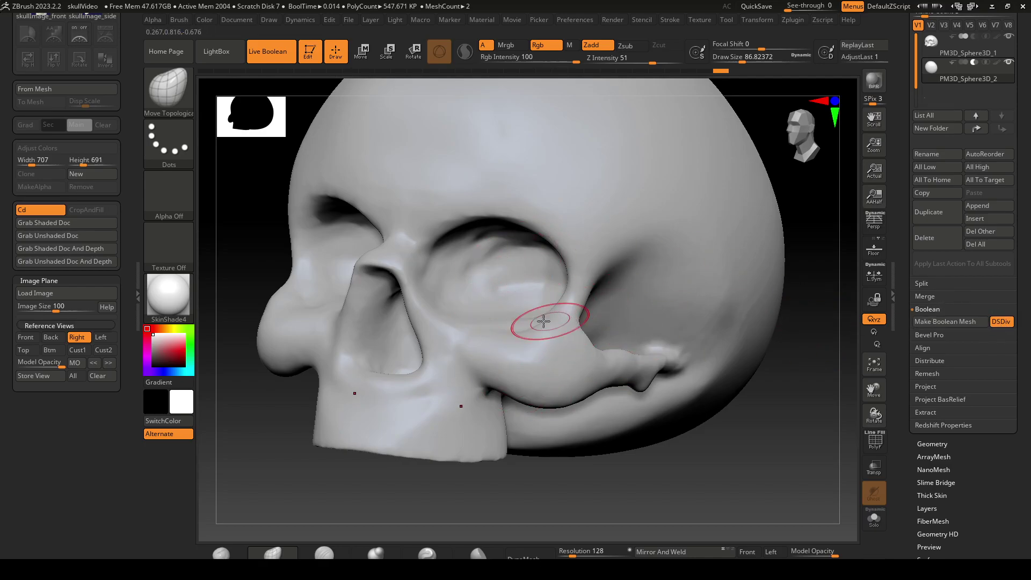
pyautogui.click(955, 321)
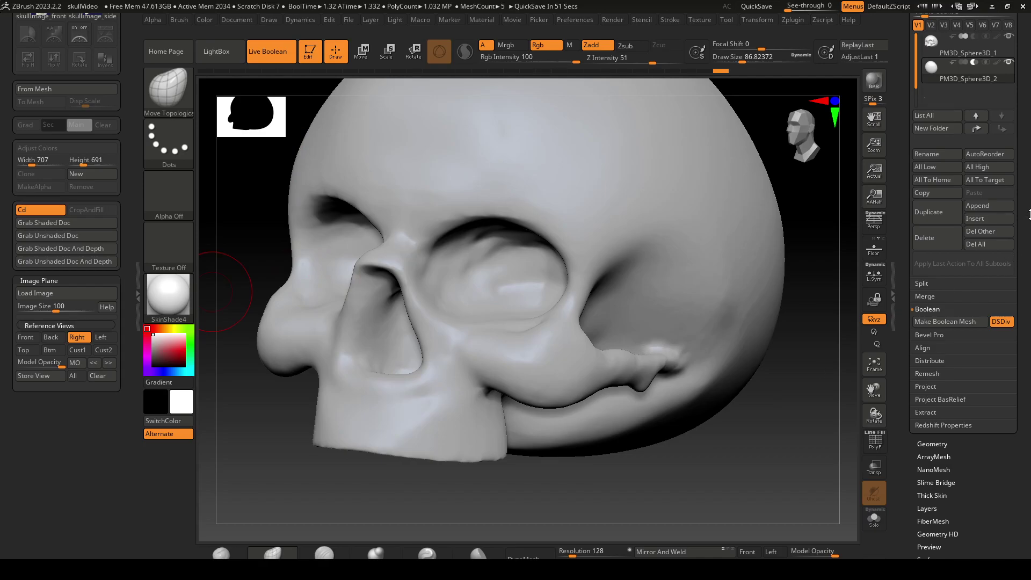
# Append the UMesh Boolean result as a new subtool and select the original skull subtool.
pyautogui.moveTo(1028, 189); pyautogui.dragTo(1029, 314)
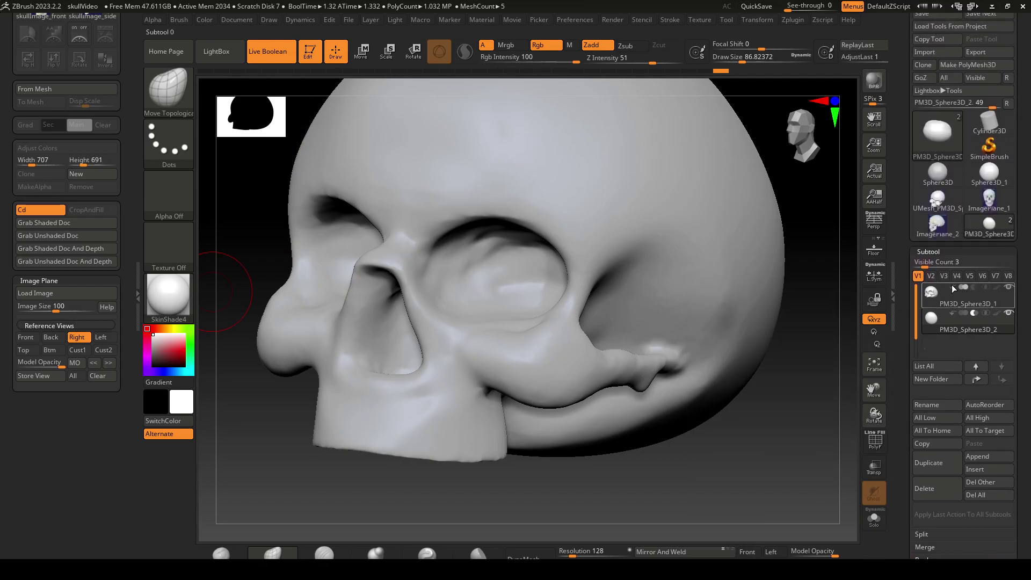
pyautogui.moveTo(1000, 237)
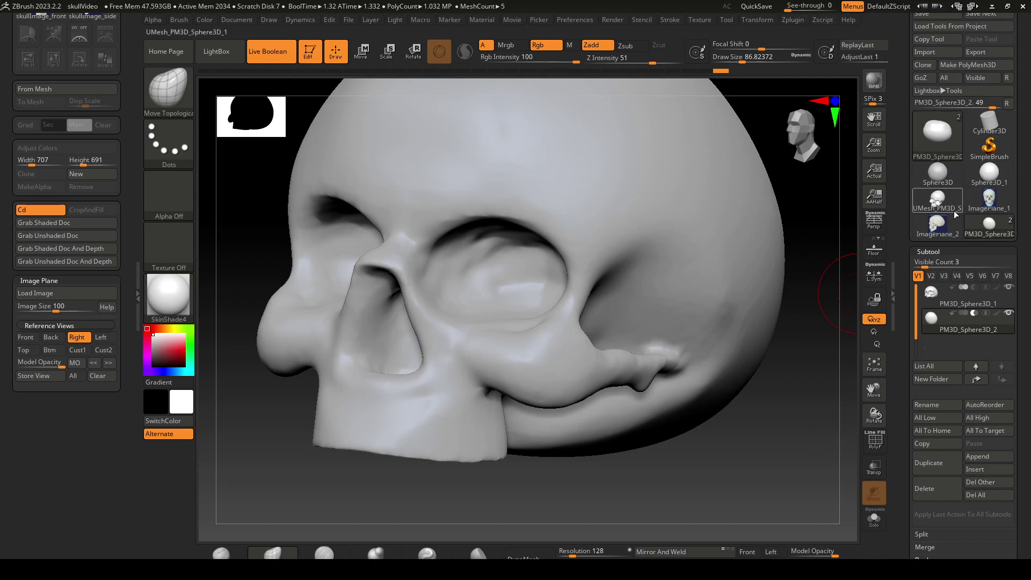
pyautogui.moveTo(938, 213)
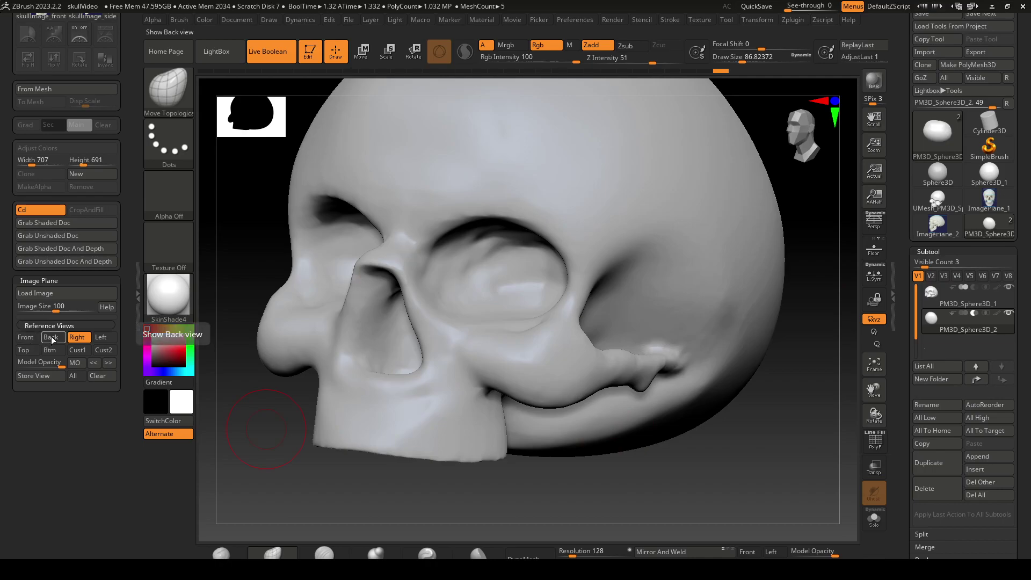
pyautogui.scroll(-2, 967, 376)
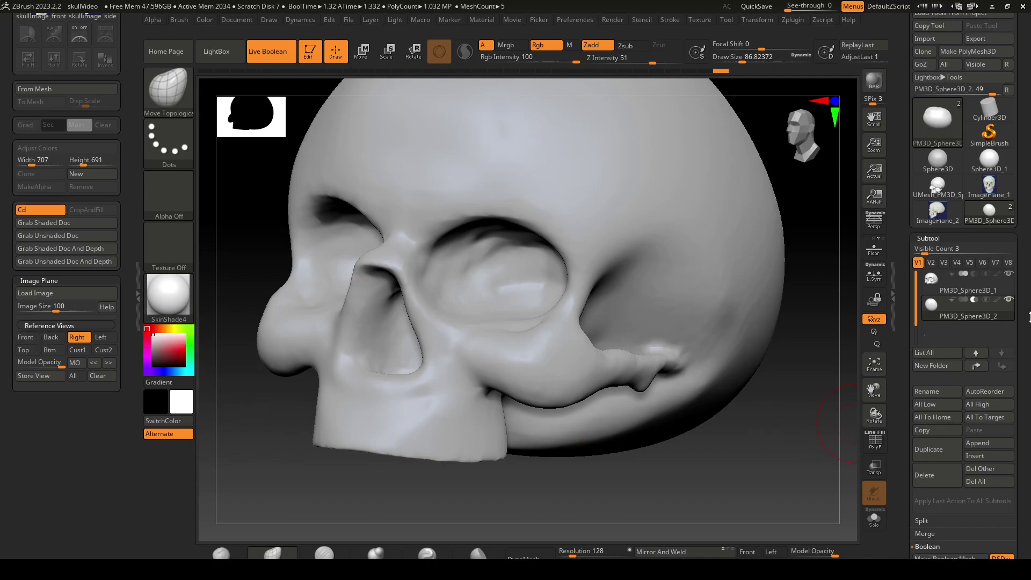
pyautogui.click(990, 434)
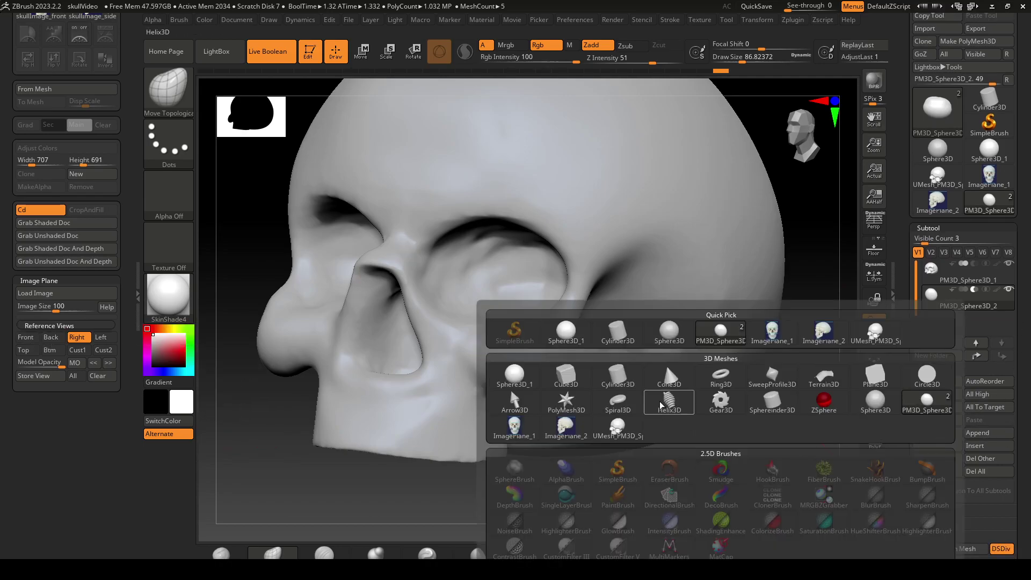
pyautogui.moveTo(827, 341)
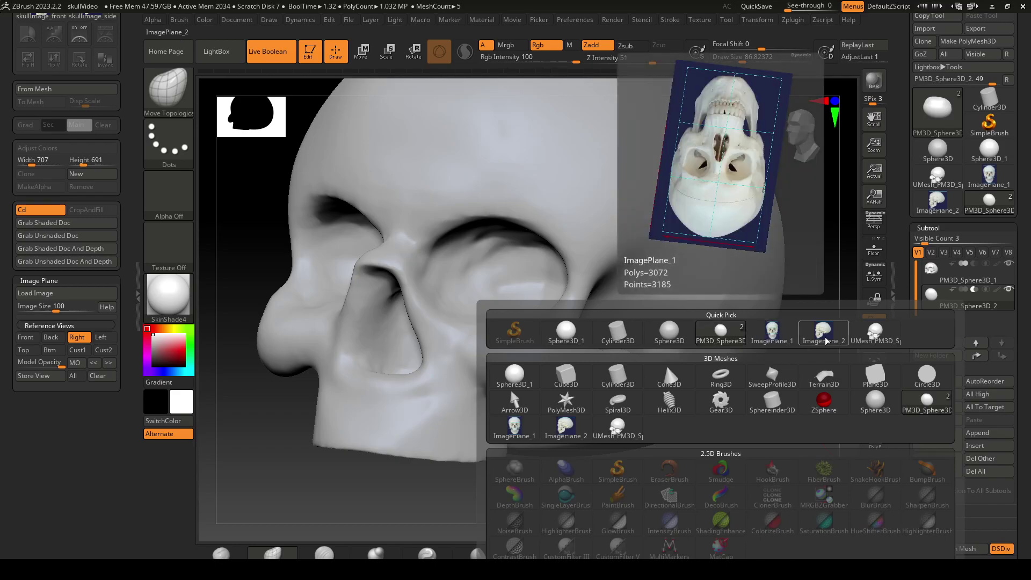
pyautogui.click(881, 341)
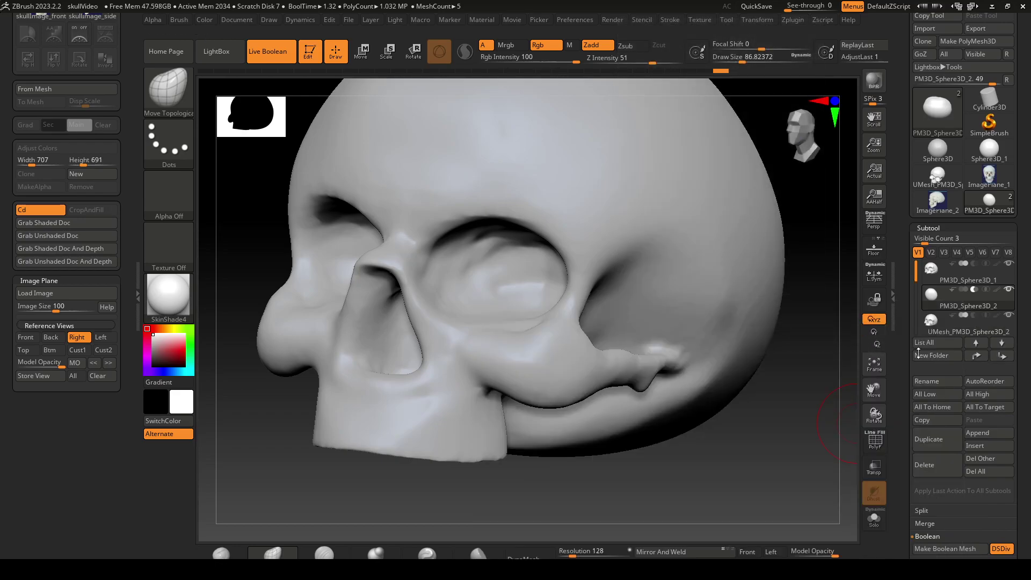
pyautogui.click(936, 270)
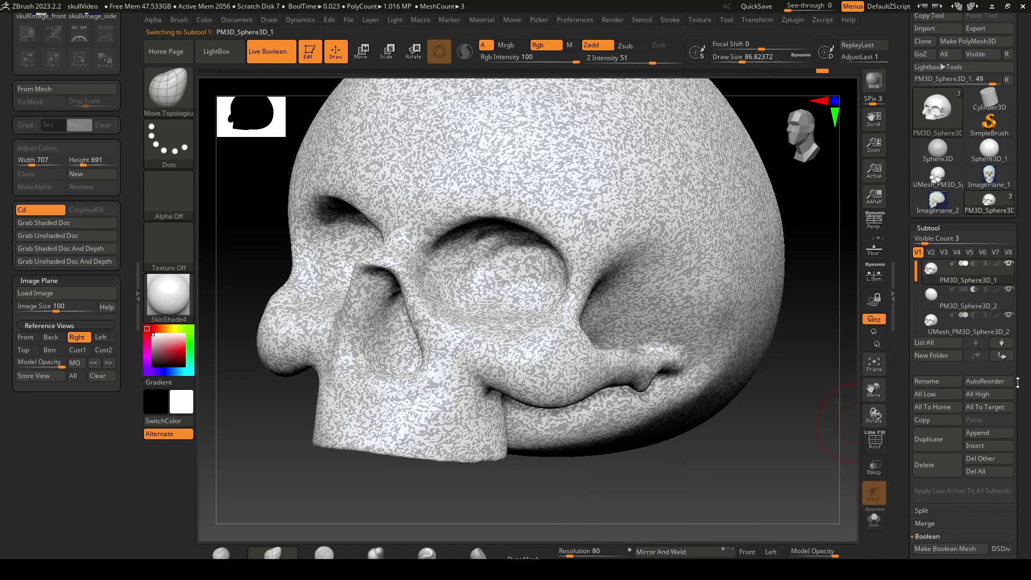
# Delete the original skull and the subtracting sphere subtools, keeping only the baked UMesh Boolean skull.
pyautogui.click(938, 471)
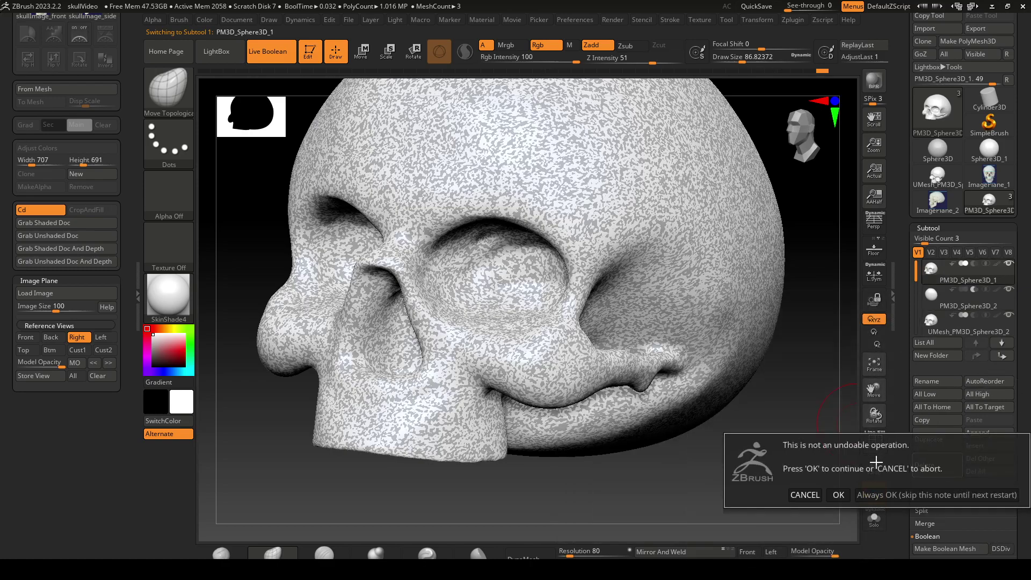
pyautogui.click(840, 497)
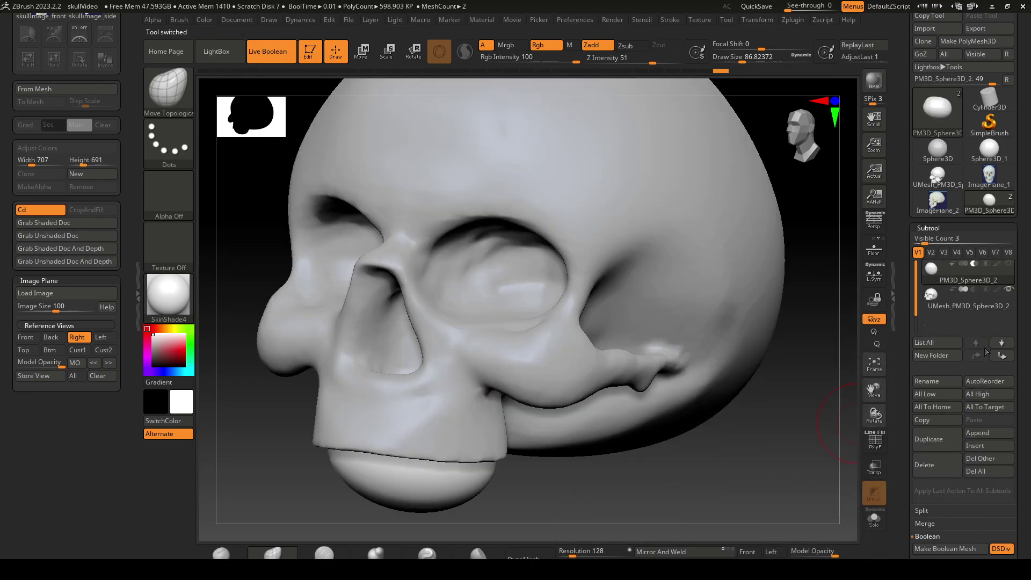
pyautogui.click(947, 465)
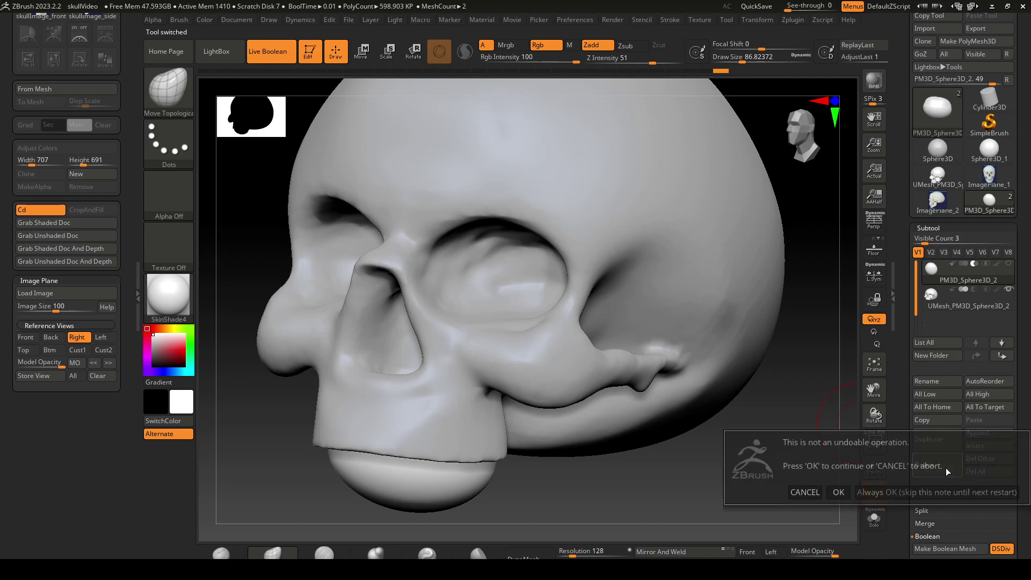
pyautogui.click(839, 491)
# Smooth the rear edge of the palate cavity on the underside of the Boolean skull.
pyautogui.moveTo(743, 493); pyautogui.dragTo(798, 414)
pyautogui.moveTo(709, 380); pyautogui.dragTo(717, 301)
pyautogui.moveTo(519, 356)
pyautogui.keyDown('shift'); pyautogui.mouseDown()
pyautogui.moveTo(555, 356)
pyautogui.moveTo(528, 363)
pyautogui.mouseUp(); pyautogui.keyUp('shift')
pyautogui.keyDown('shift'); pyautogui.moveTo(528, 364); pyautogui.dragTo(472, 343, button='right'); pyautogui.keyUp('shift')
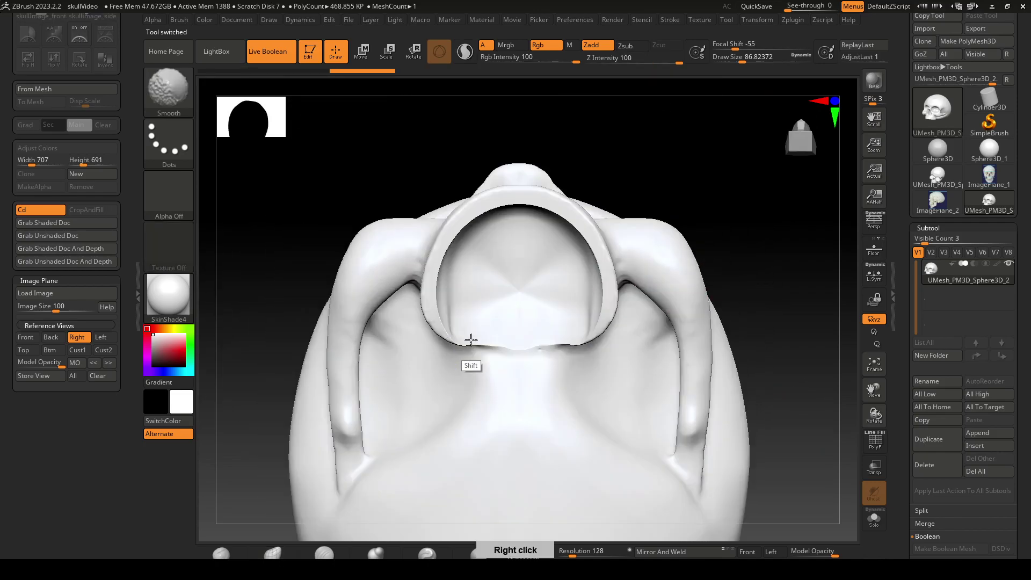
pyautogui.moveTo(552, 338)
pyautogui.keyDown('shift'); pyautogui.mouseDown()
pyautogui.moveTo(548, 350)
pyautogui.moveTo(539, 344)
pyautogui.mouseUp(); pyautogui.keyUp('shift')
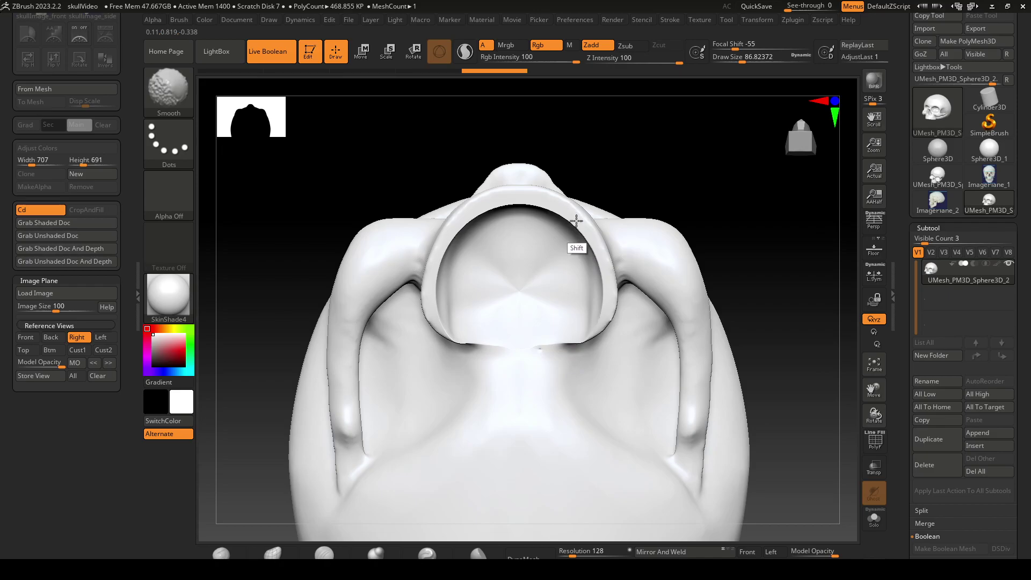
# Convert the Boolean skull to a DynaMesh at resolution 128.
pyautogui.moveTo(739, 175)
pyautogui.mouseDown()
pyautogui.moveTo(735, 290)
pyautogui.moveTo(719, 311)
pyautogui.mouseUp()
pyautogui.moveTo(657, 425); pyautogui.dragTo(673, 446)
pyautogui.moveTo(673, 446); pyautogui.dragTo(737, 402, button='right')
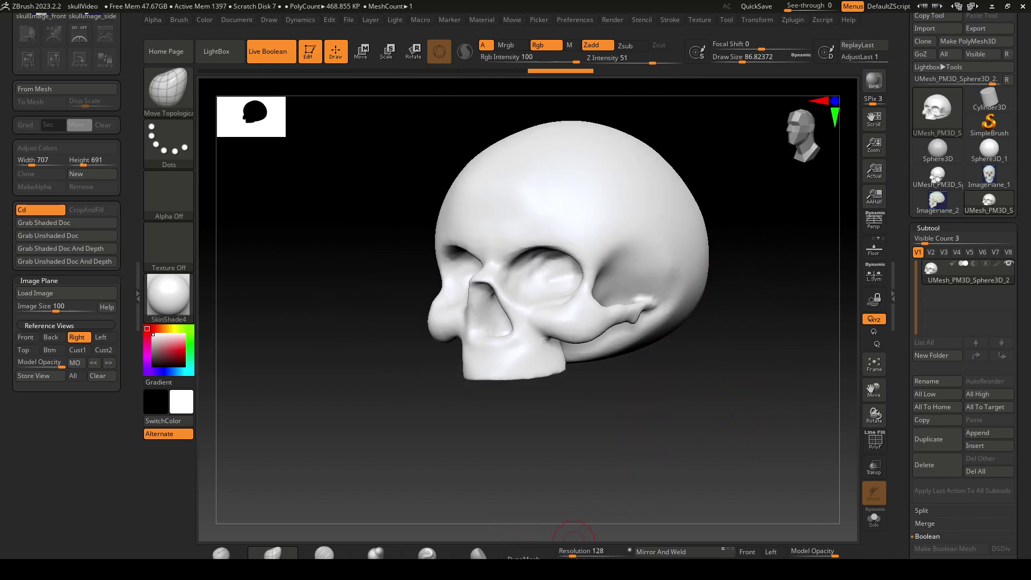
pyautogui.moveTo(596, 452)
pyautogui.mouseDown(button='right')
pyautogui.moveTo(608, 453)
pyautogui.moveTo(583, 467)
pyautogui.mouseUp(button='right')
pyautogui.click(524, 554)
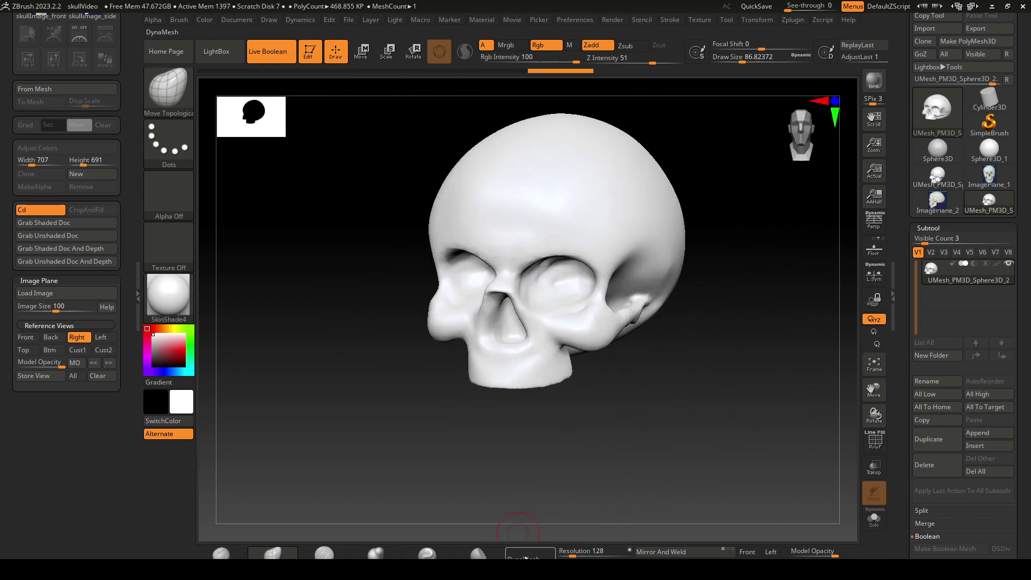
# Smooth the rear corners of the palate rim where the cavity meets the skull base.
pyautogui.moveTo(670, 480); pyautogui.dragTo(651, 449, button='right')
pyautogui.keyDown('ctrl'); pyautogui.moveTo(569, 455); pyautogui.dragTo(771, 424, button='right'); pyautogui.keyUp('ctrl')
pyautogui.moveTo(609, 496); pyautogui.dragTo(585, 306, button='right')
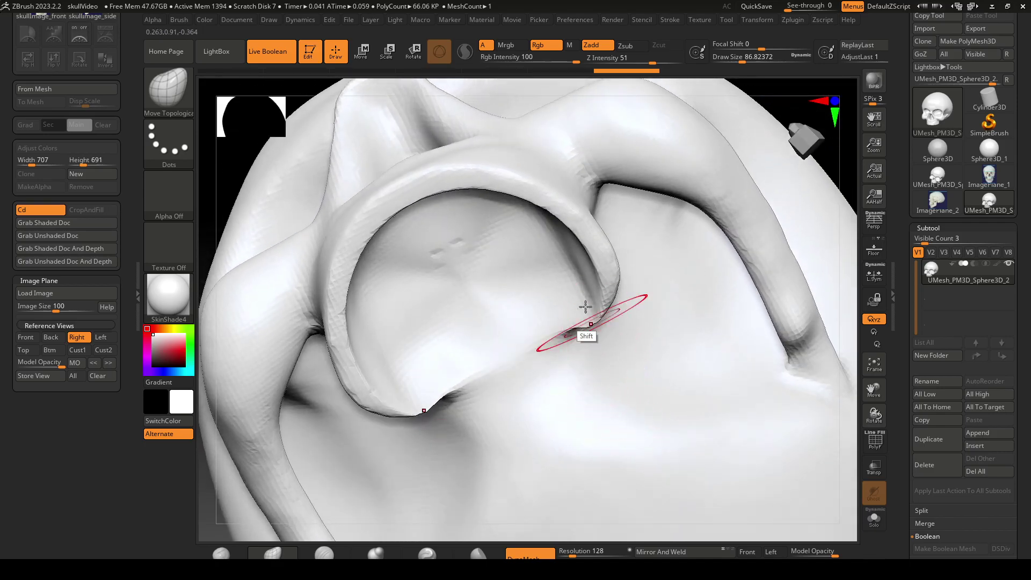
pyautogui.moveTo(585, 306)
pyautogui.keyDown('shift'); pyautogui.mouseDown()
pyautogui.moveTo(554, 334)
pyautogui.moveTo(484, 364)
pyautogui.mouseUp(); pyautogui.keyUp('shift')
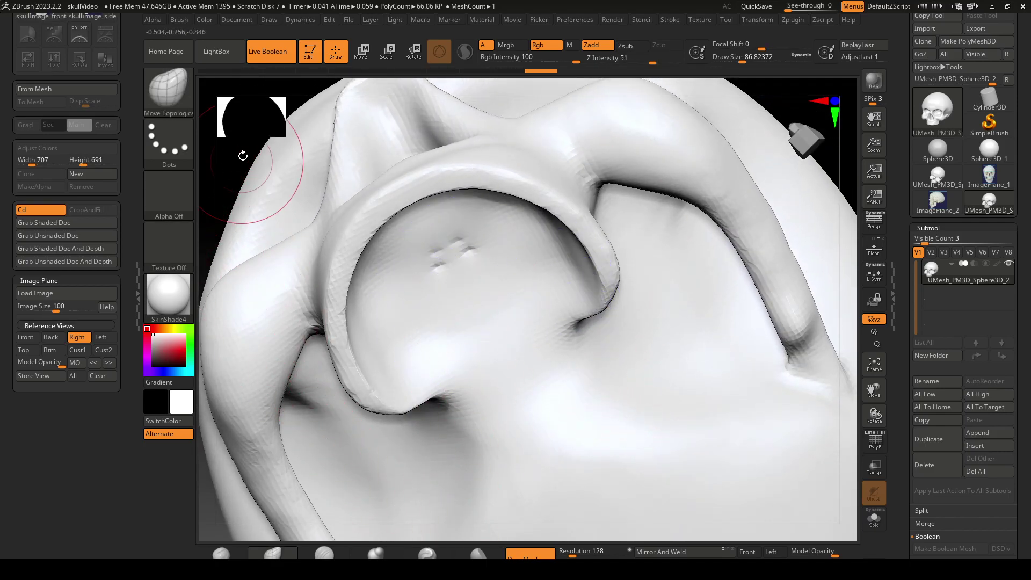
# Push the rear edge of the upper jaw forward below the cheekbone with the Move Topological brush, rounding its side profile.
pyautogui.moveTo(242, 155)
pyautogui.mouseDown(button='right')
pyautogui.moveTo(246, 199)
pyautogui.moveTo(534, 266)
pyautogui.moveTo(742, 425)
pyautogui.moveTo(786, 443)
pyautogui.moveTo(732, 429)
pyautogui.moveTo(747, 430)
pyautogui.moveTo(547, 302)
pyautogui.mouseUp(button='right')
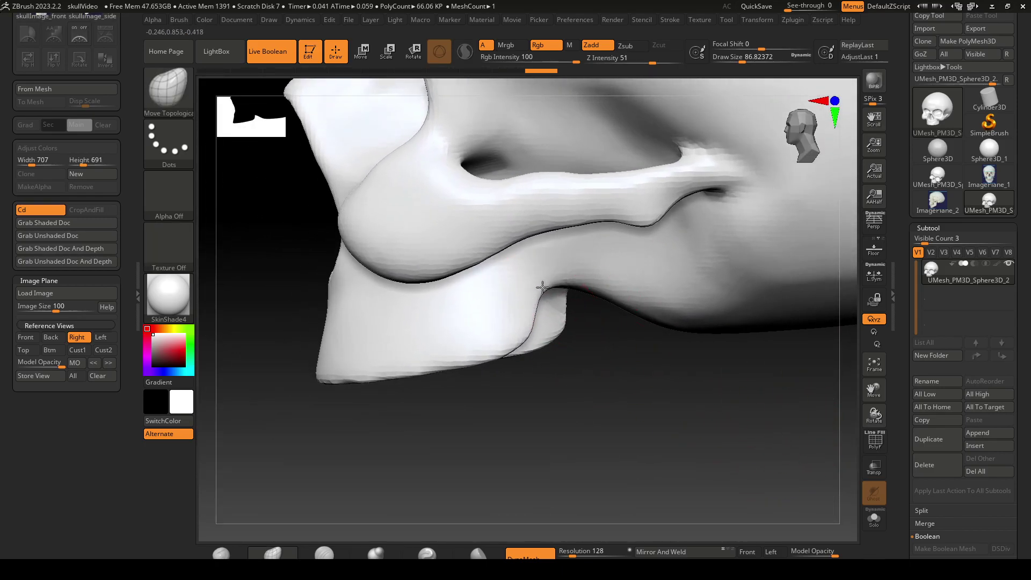
pyautogui.moveTo(543, 287); pyautogui.dragTo(521, 291)
pyautogui.hotkey('ctrl', 'shift', 'z')
pyautogui.hotkey('ctrl', 'shift', 'z')
pyautogui.hotkey('ctrl', 'shift', 'z')
pyautogui.hotkey('ctrl', 'shift', 'z')
pyautogui.hotkey('ctrl', 'shift', 'z')
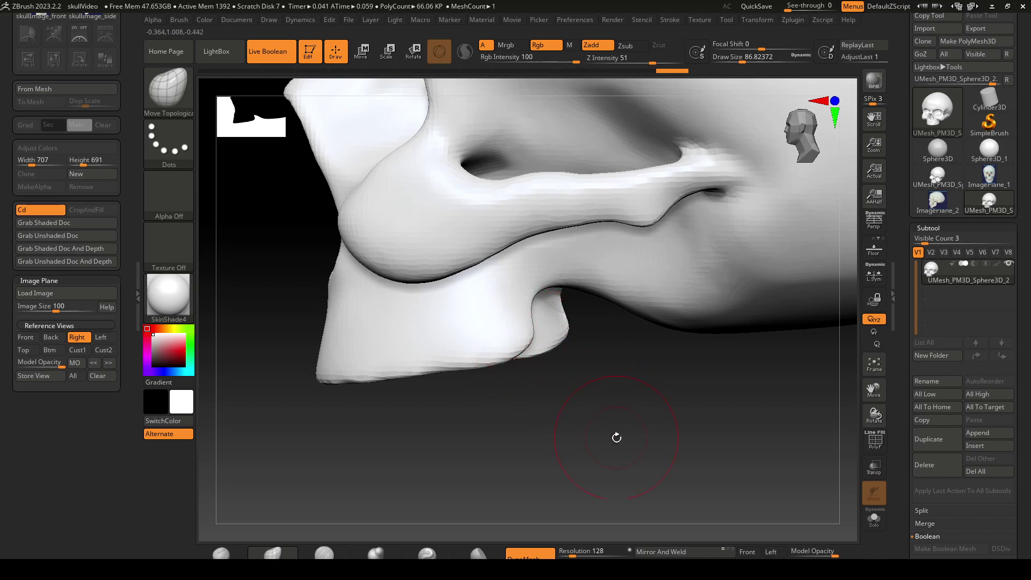
pyautogui.keyDown('shift'); pyautogui.moveTo(617, 437); pyautogui.dragTo(637, 419); pyautogui.keyUp('shift')
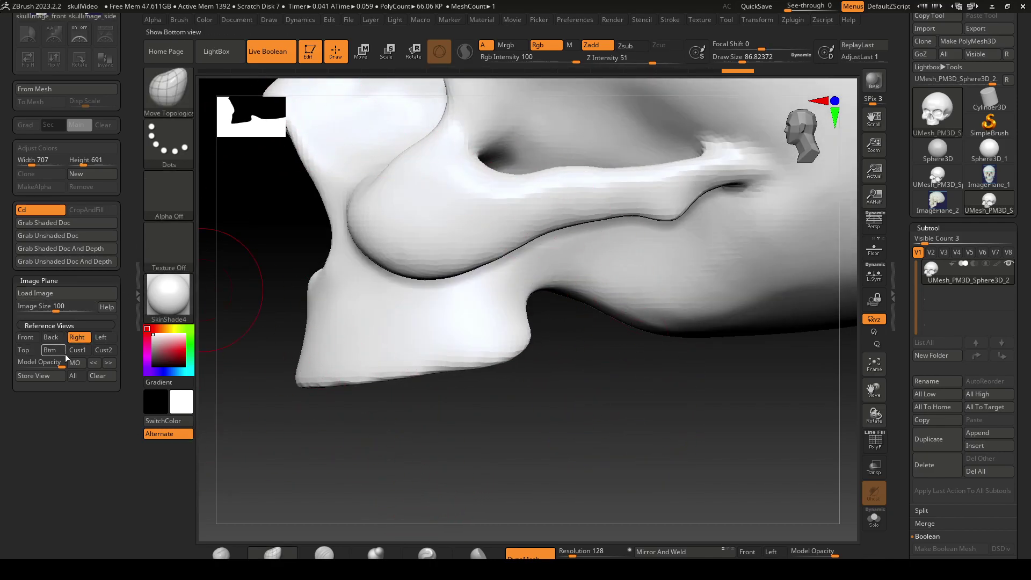
pyautogui.moveTo(628, 425); pyautogui.dragTo(687, 411)
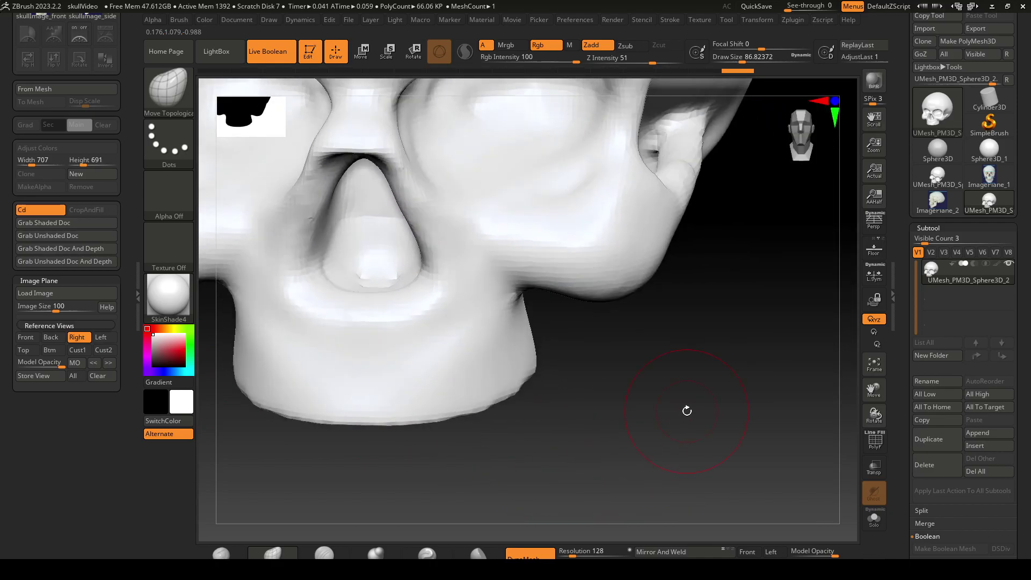
pyautogui.press('f')
pyautogui.moveTo(562, 386); pyautogui.dragTo(641, 445)
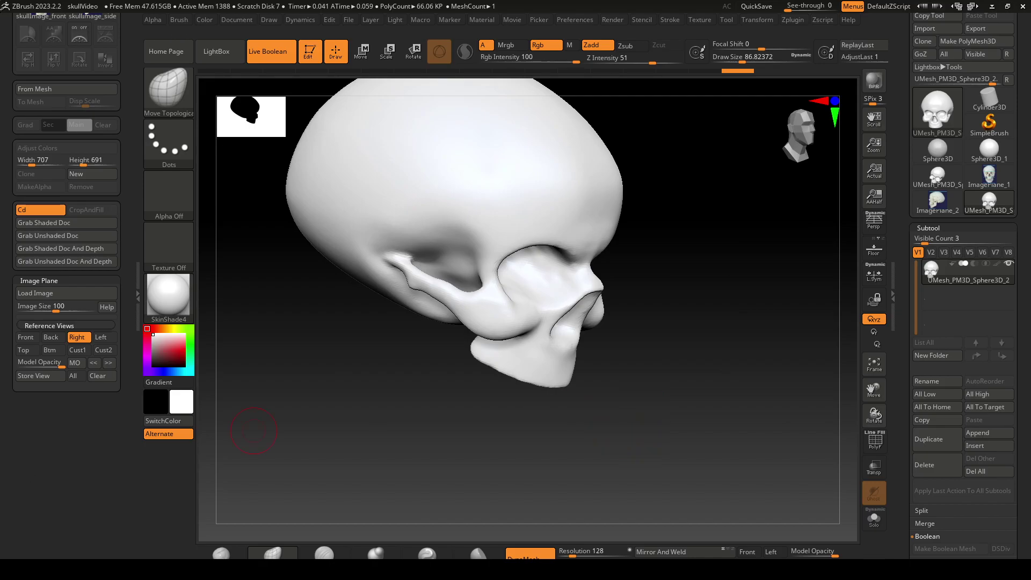